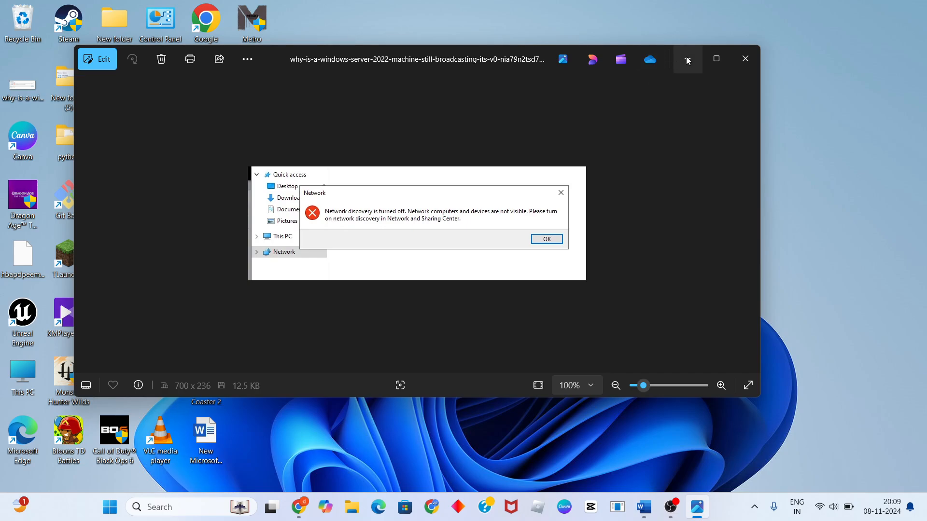
- Put the error image away and review the Word document's title and first fix, "Run the Network and Internet Troubleshooter"
click(688, 59)
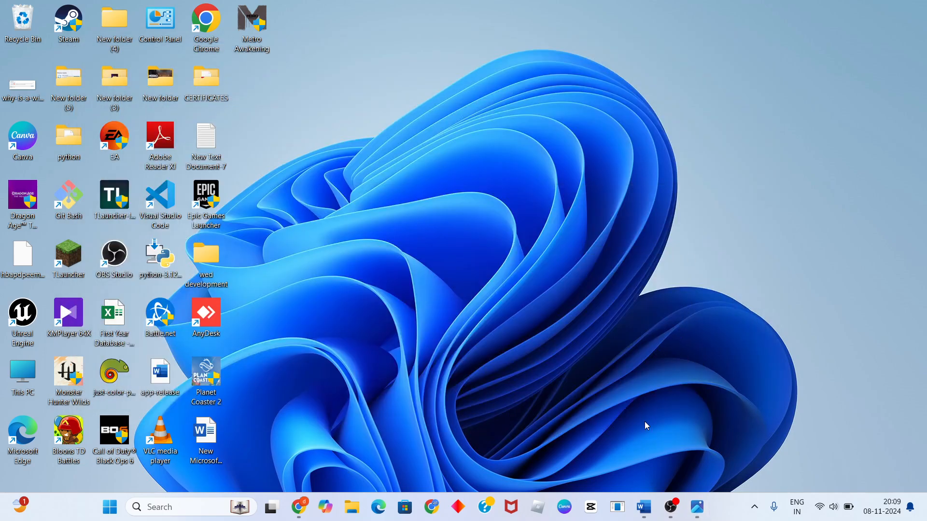
click(644, 507)
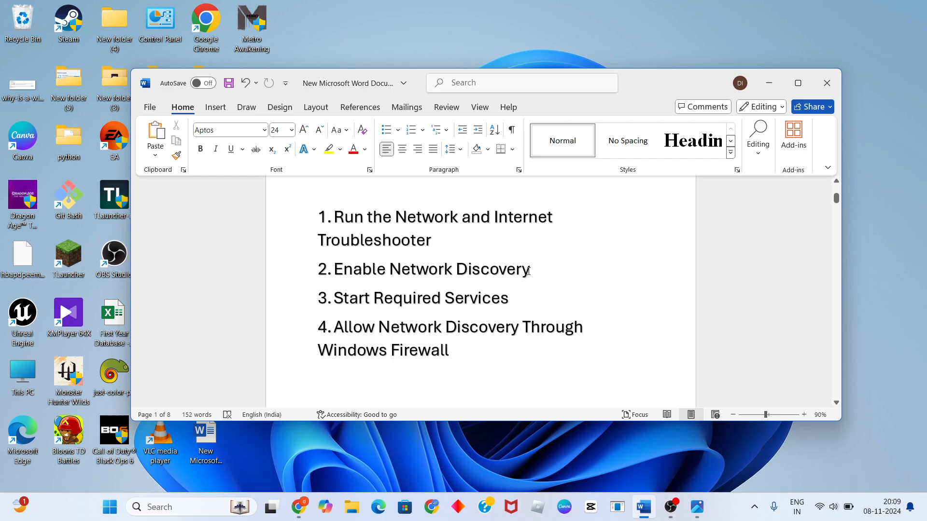
scroll(528, 271, up, 5)
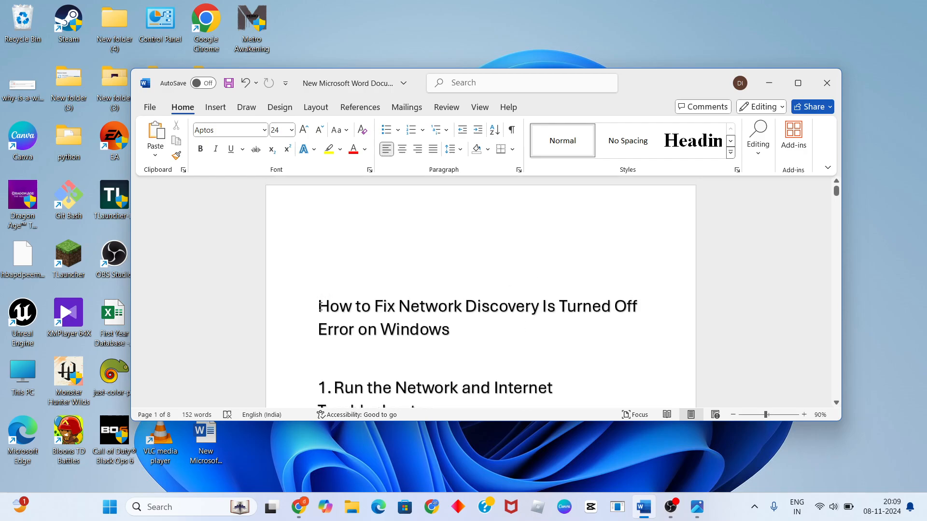
drag(320, 306, 542, 337)
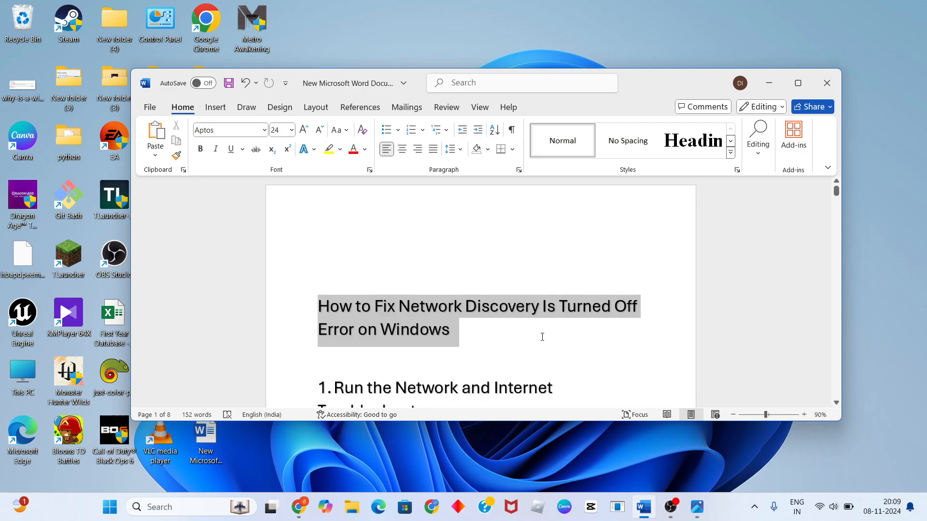
key(ctrl+c)
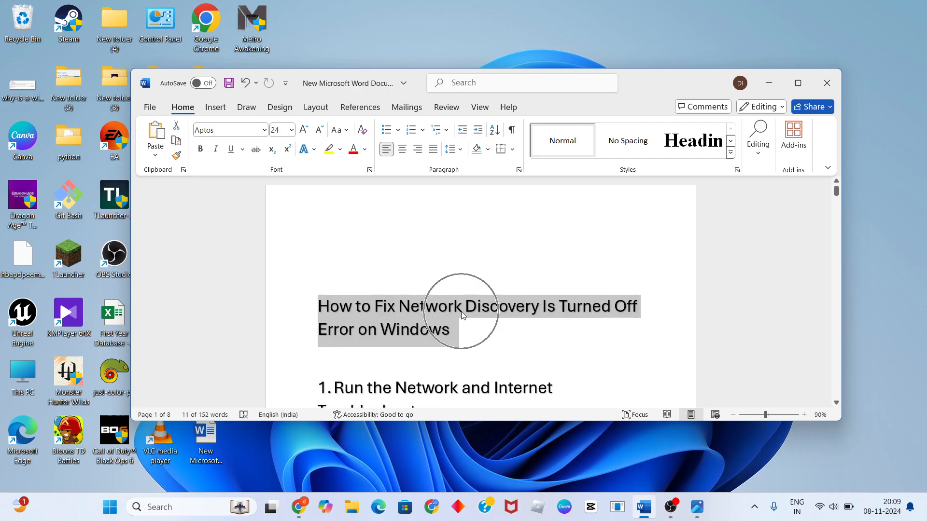
click(482, 339)
scroll(482, 339, down, 1)
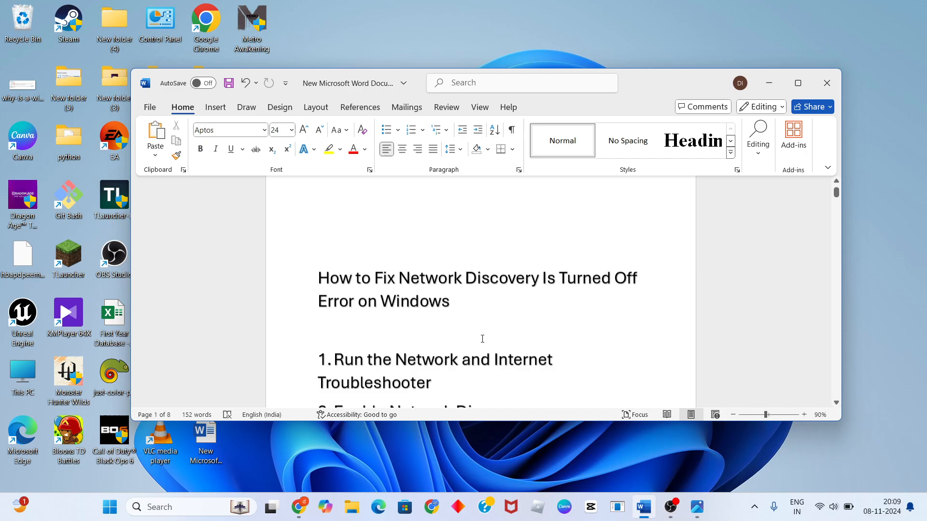
triple_click(381, 369)
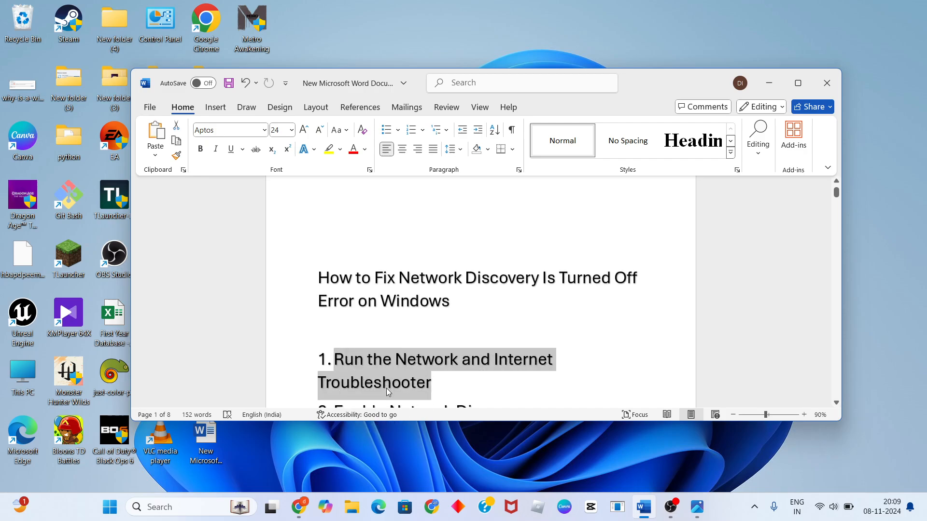
click(447, 379)
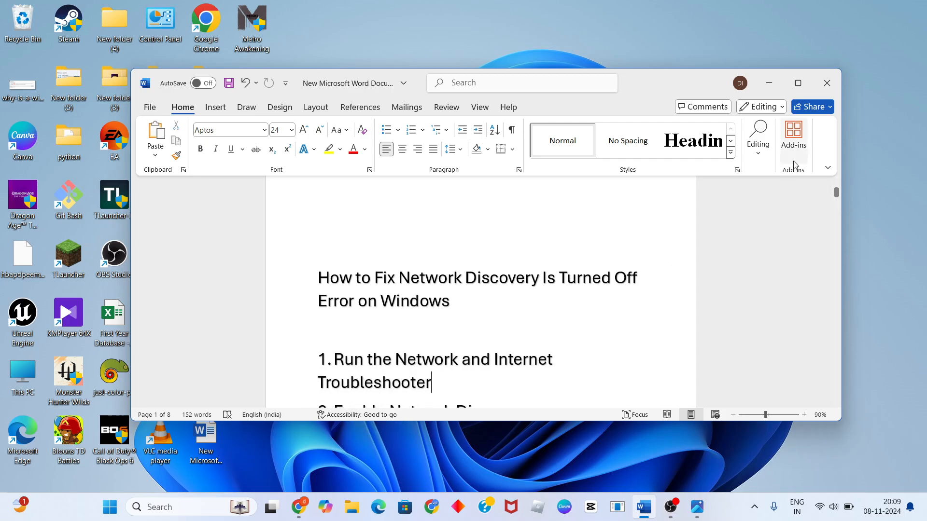
click(769, 83)
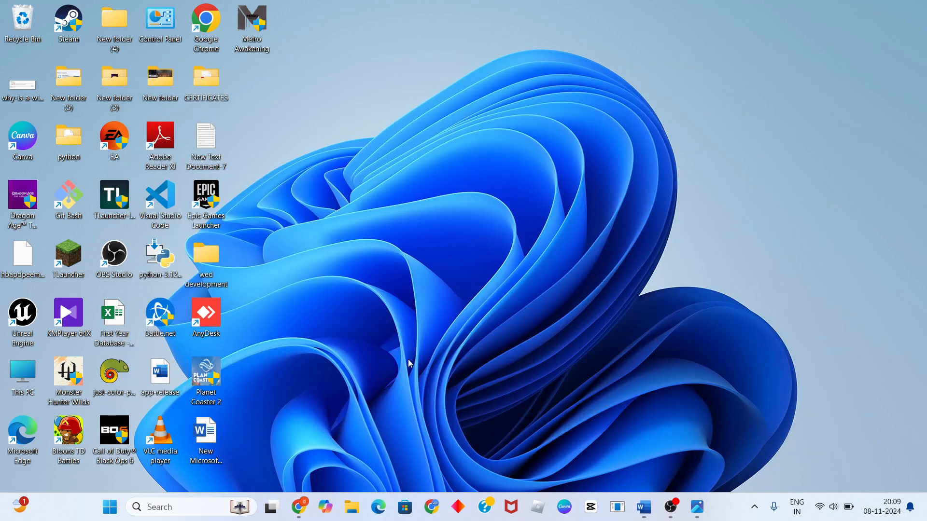
- Open Windows Settings and go to the Other troubleshooters page under System > Troubleshoot
click(203, 503)
text(set)
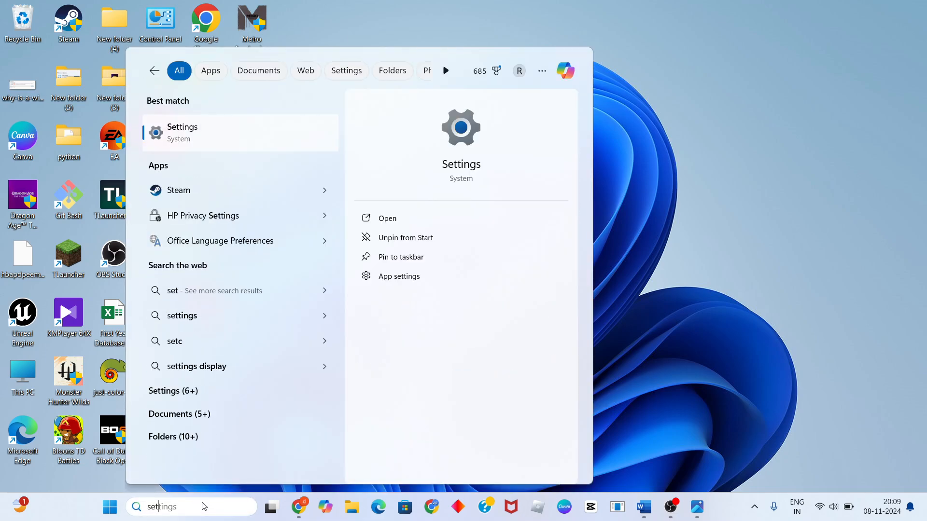
key(Return)
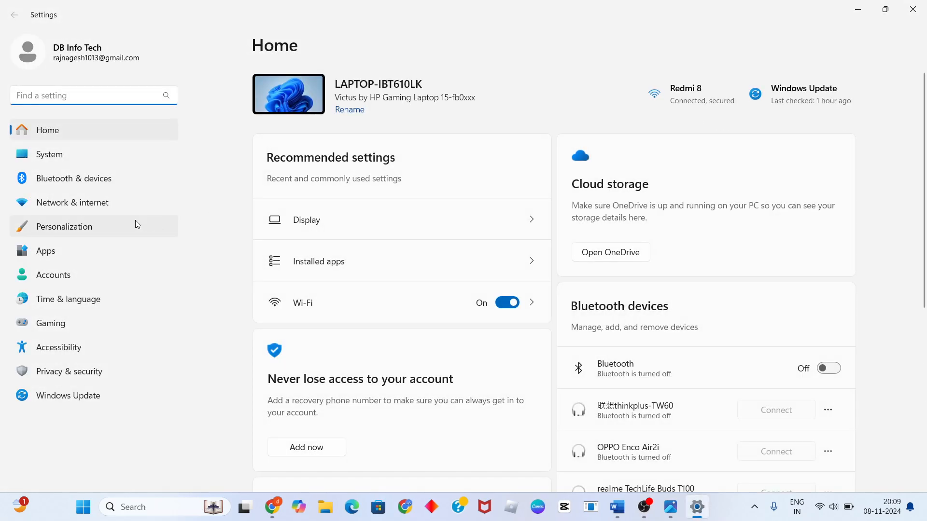
click(64, 158)
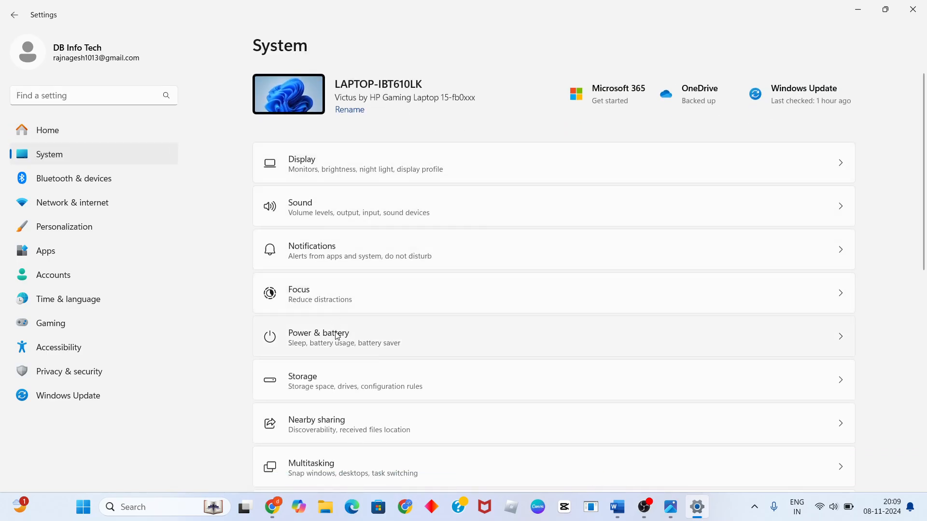
scroll(337, 336, down, 5)
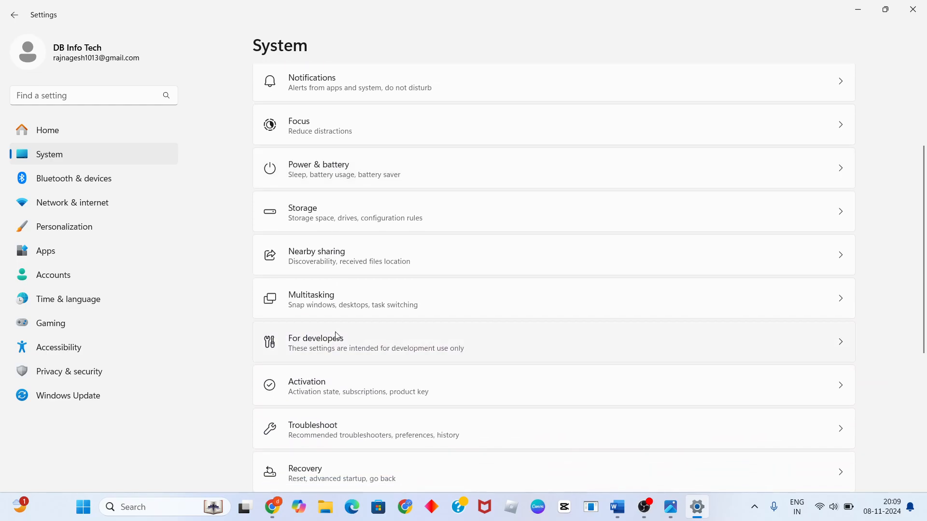
click(344, 383)
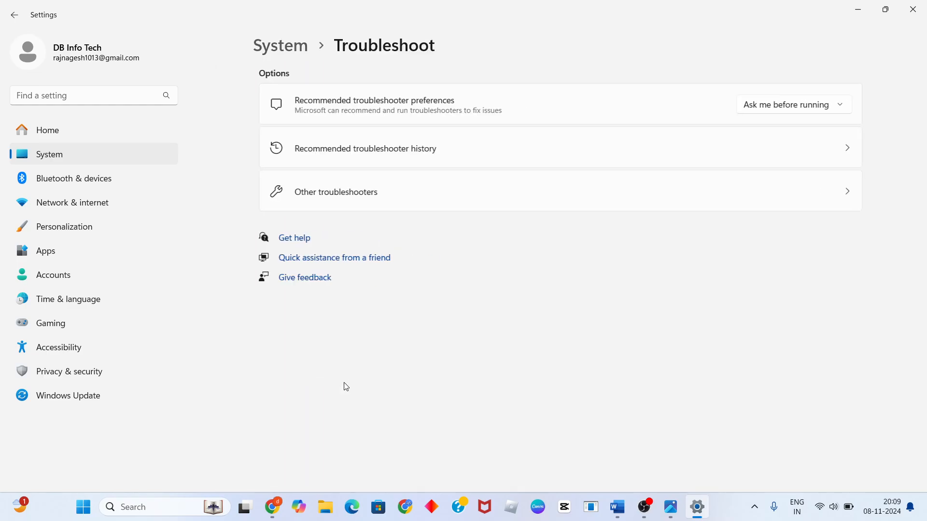
click(410, 203)
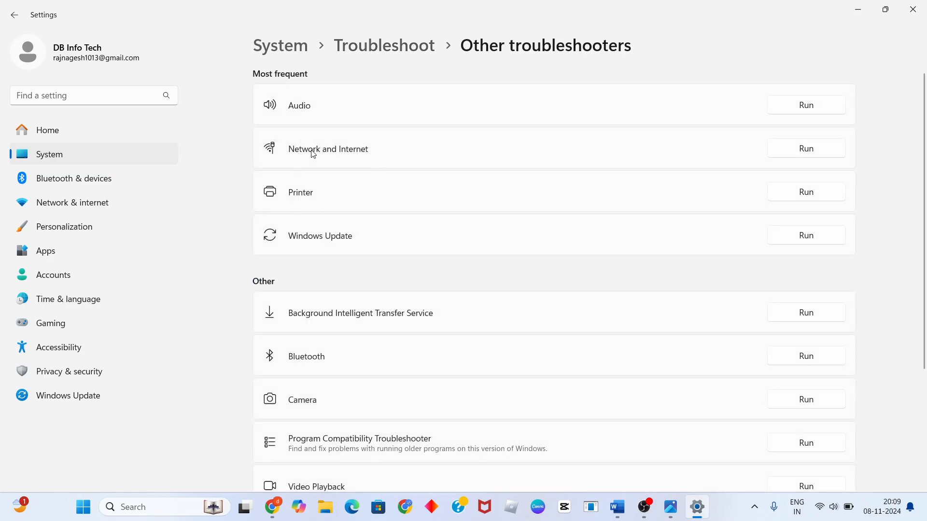
- Run the Network and Internet troubleshooter, and close Settings
click(825, 152)
click(803, 148)
click(813, 156)
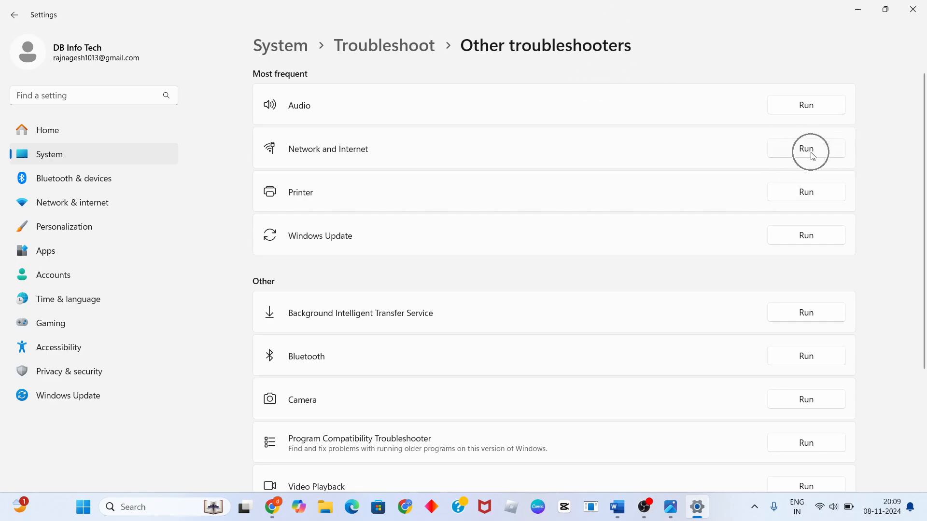
click(913, 9)
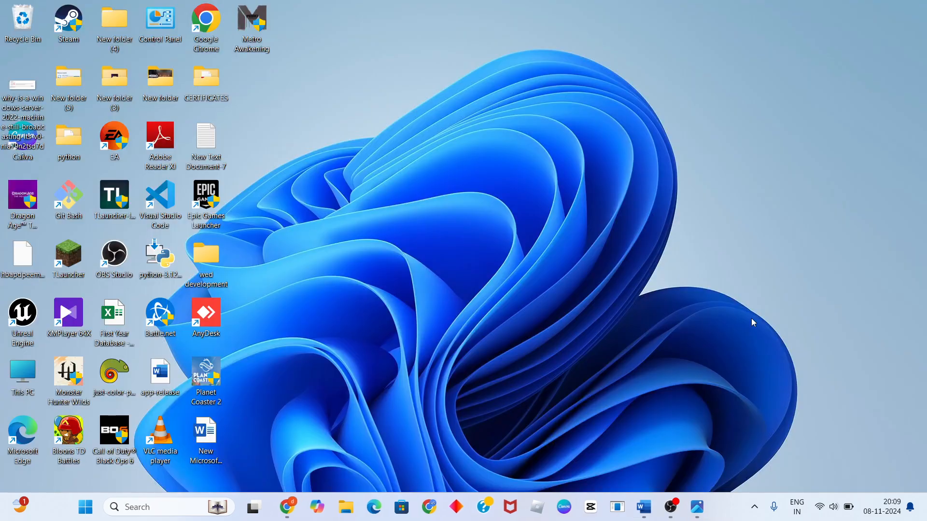
- Return to the Word document and review the second fix, "Enable Network Discovery", before minimizing it
click(644, 507)
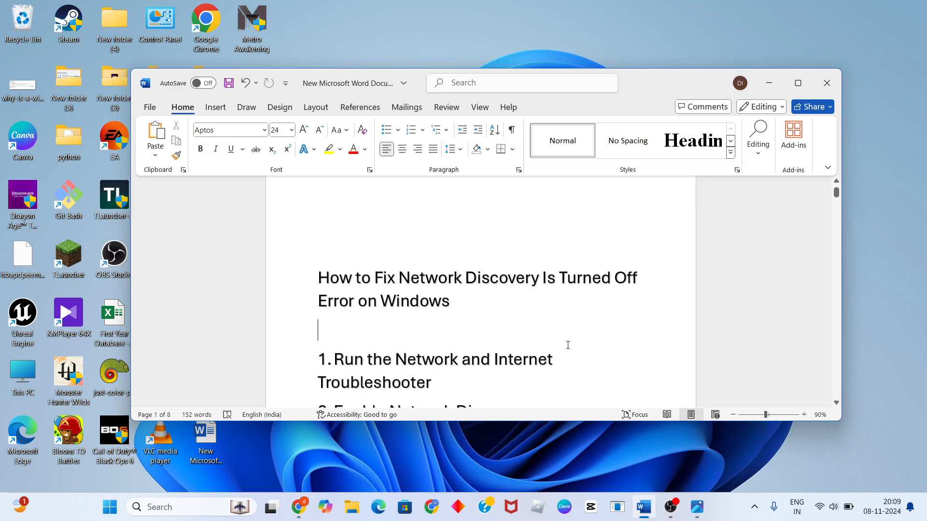
scroll(567, 344, down, 2)
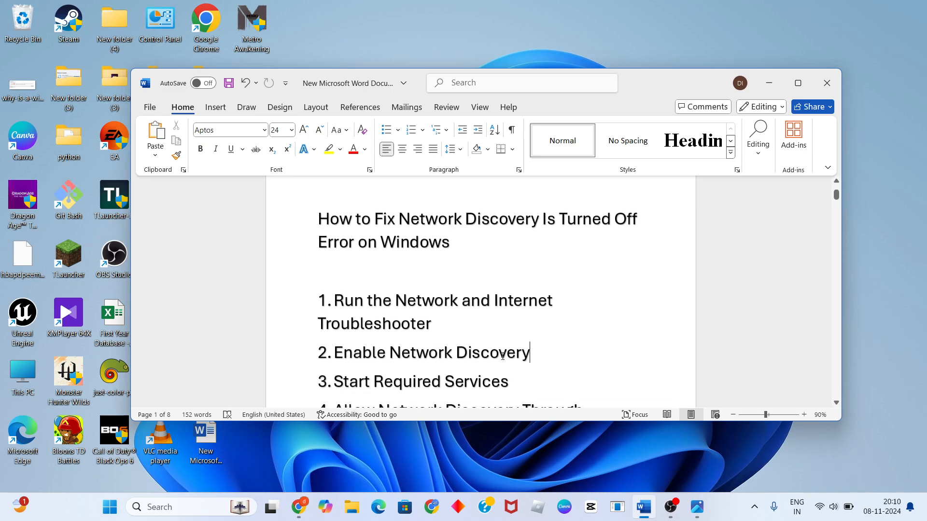
drag(502, 356, 335, 357)
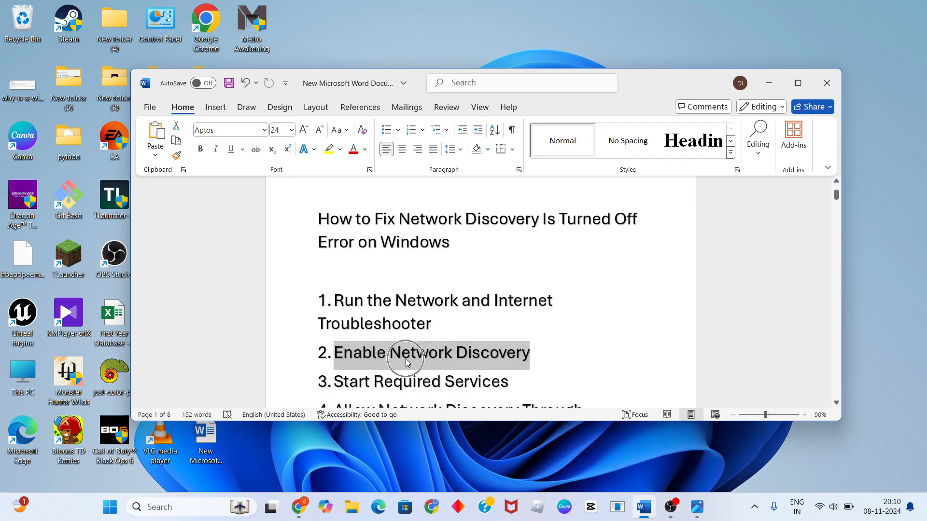
click(559, 344)
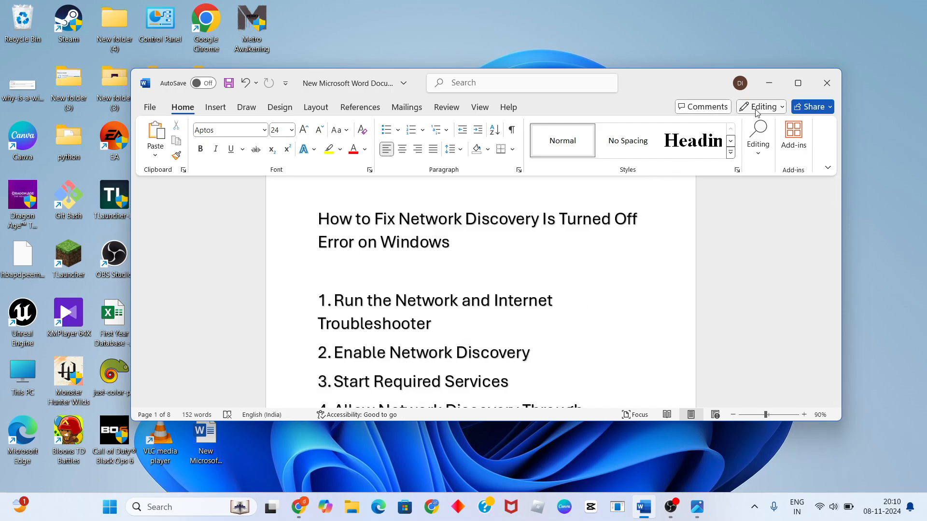
click(770, 86)
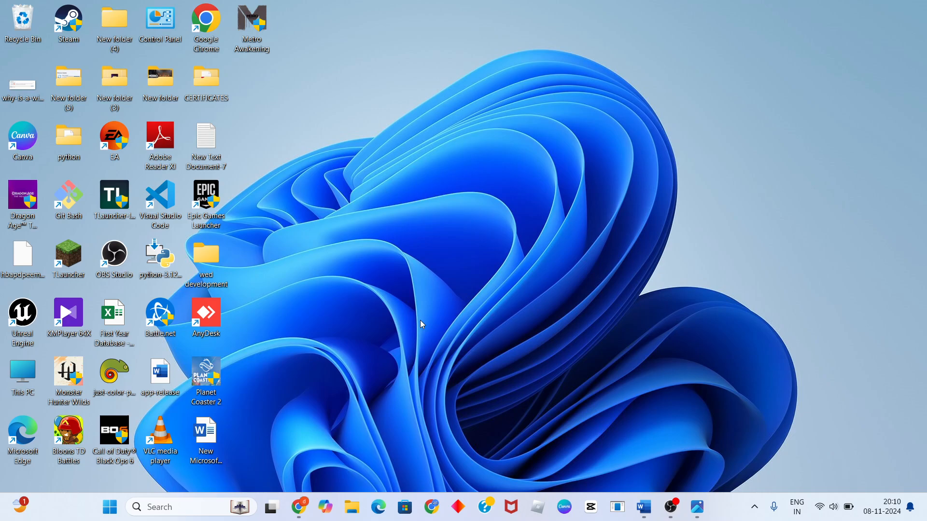
- Open Control Panel's Network and Sharing Center and go to its advanced sharing settings
click(211, 504)
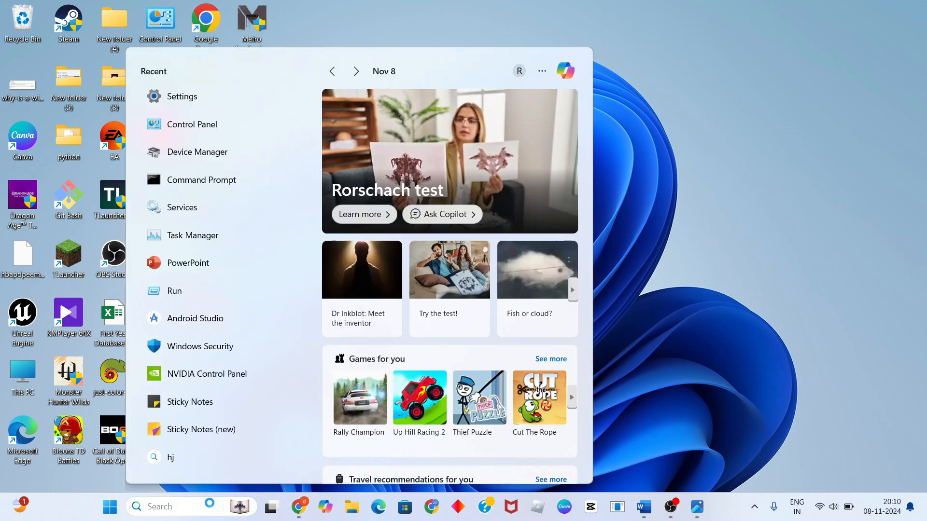
text(cont)
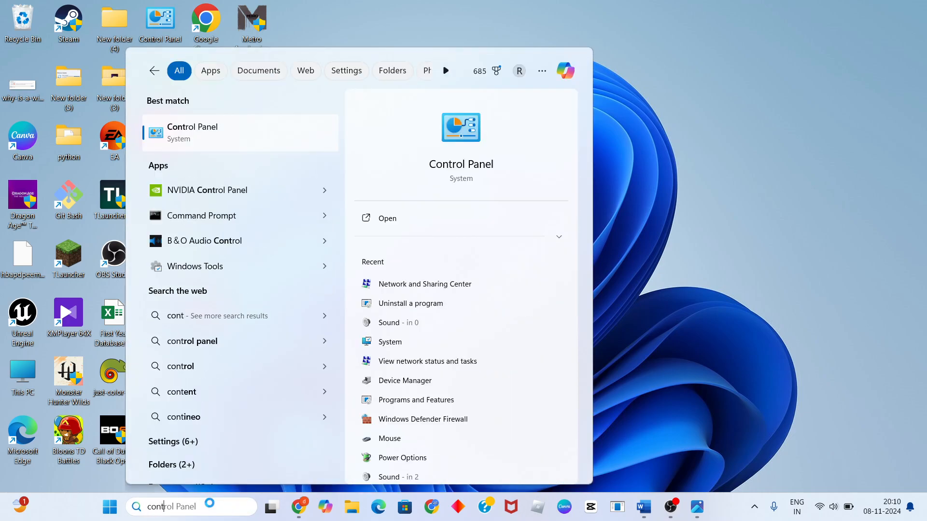
key(Return)
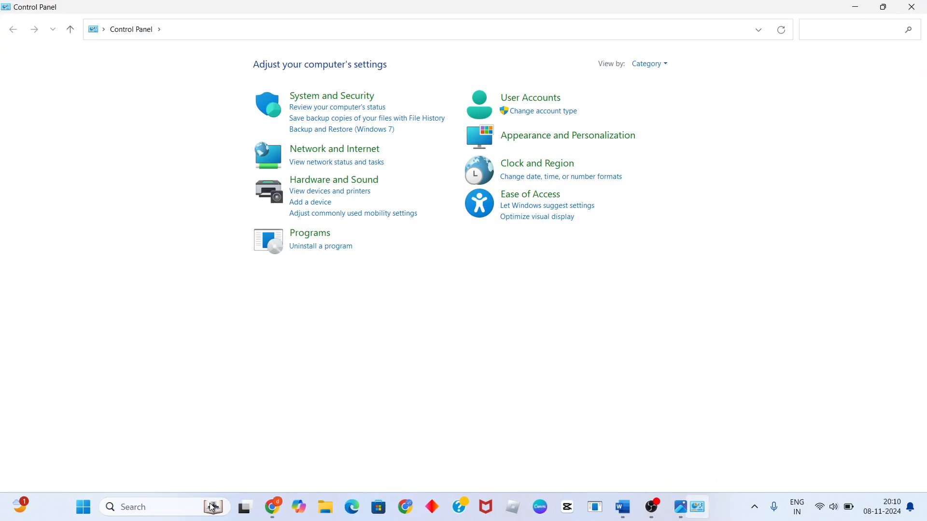
click(339, 151)
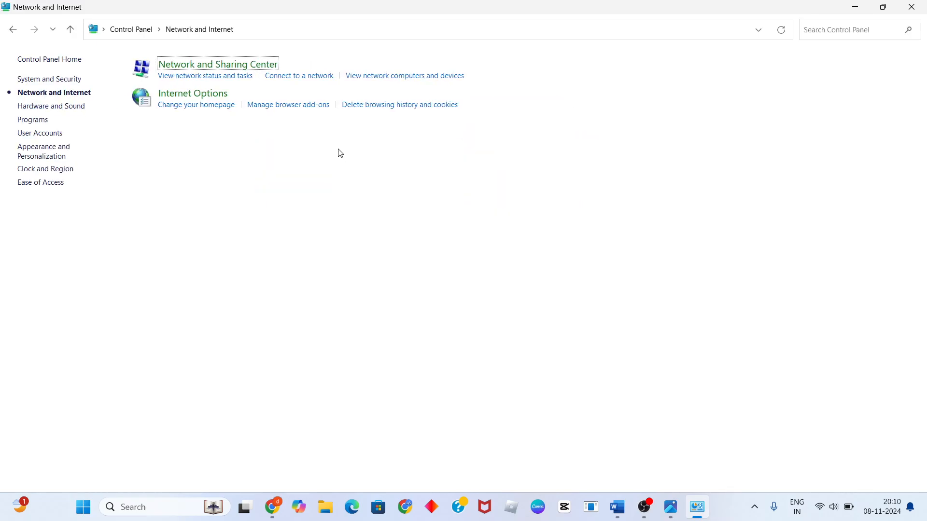
click(238, 67)
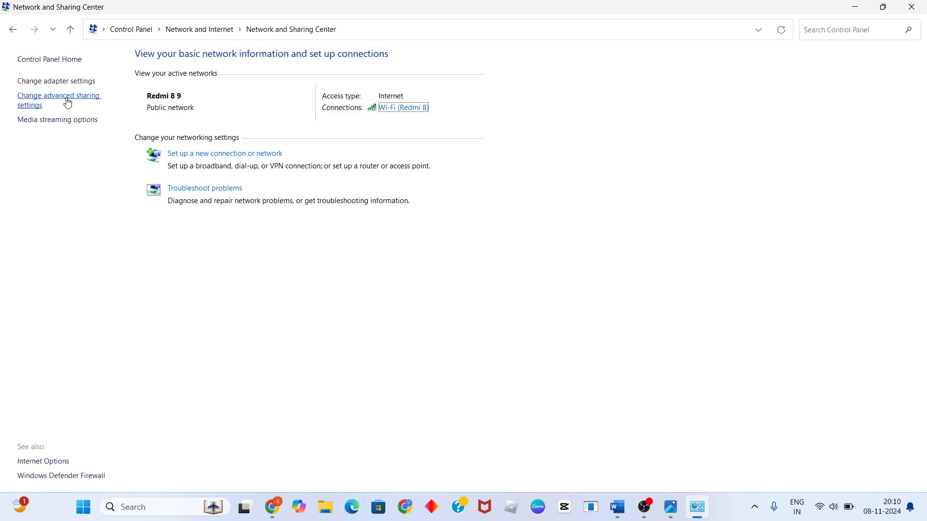
click(74, 100)
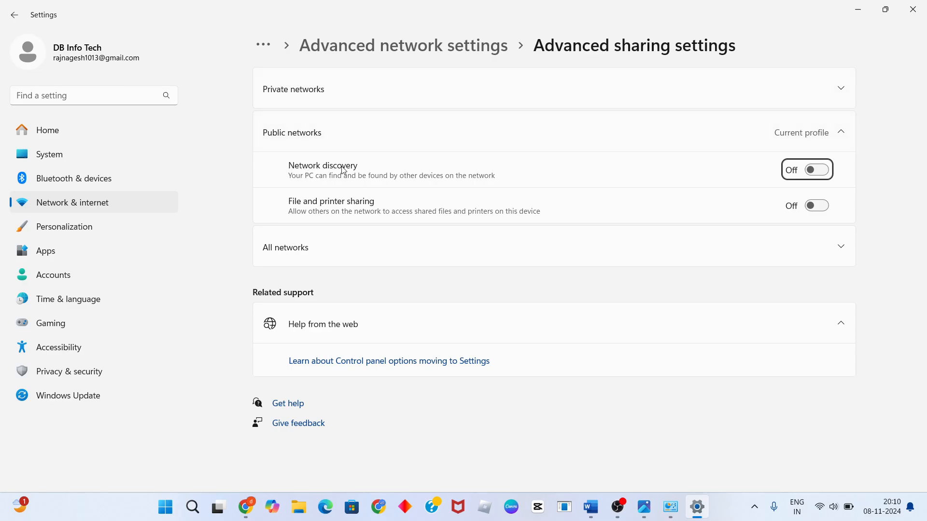
- Turn on network discovery for public networks, minimize Settings and close the Network and Sharing Center
click(824, 173)
click(856, 6)
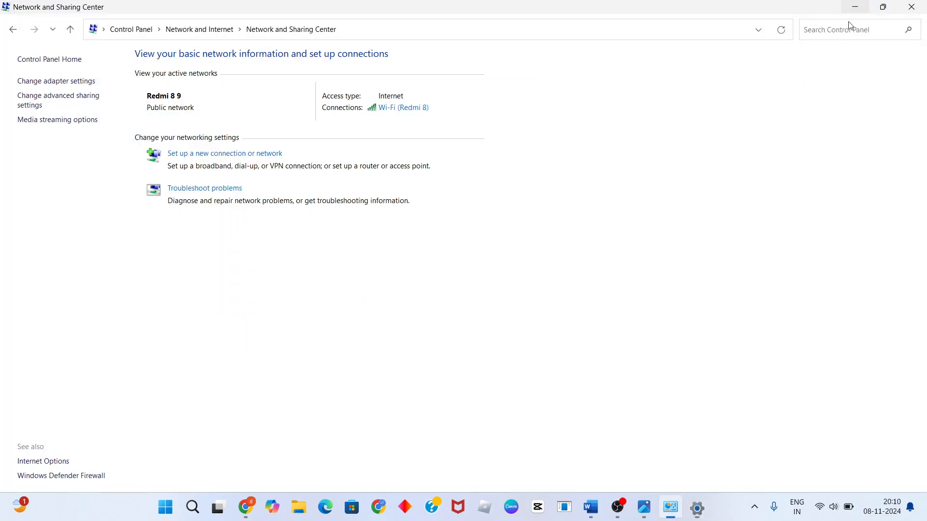
click(912, 6)
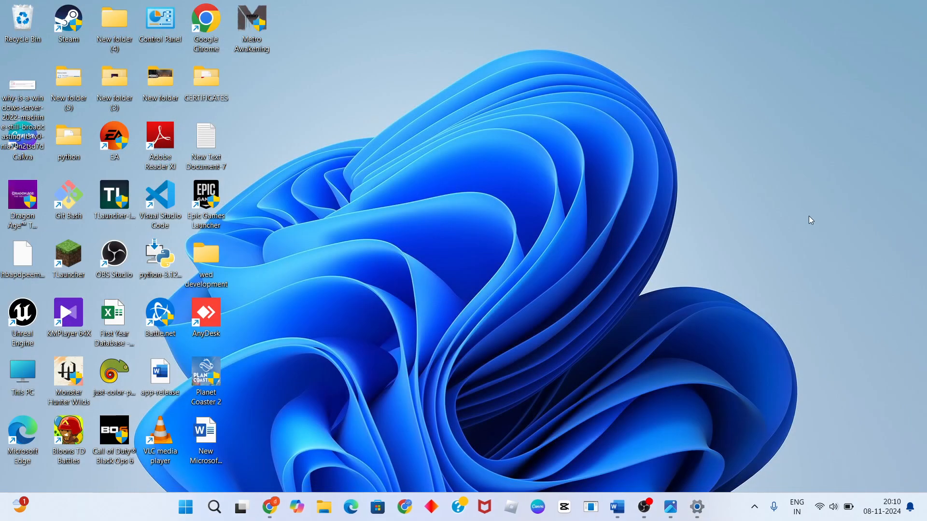
- Return to the Word document and review the third fix, "Start Required Services", before minimizing it
click(618, 506)
scroll(566, 372, down, 1)
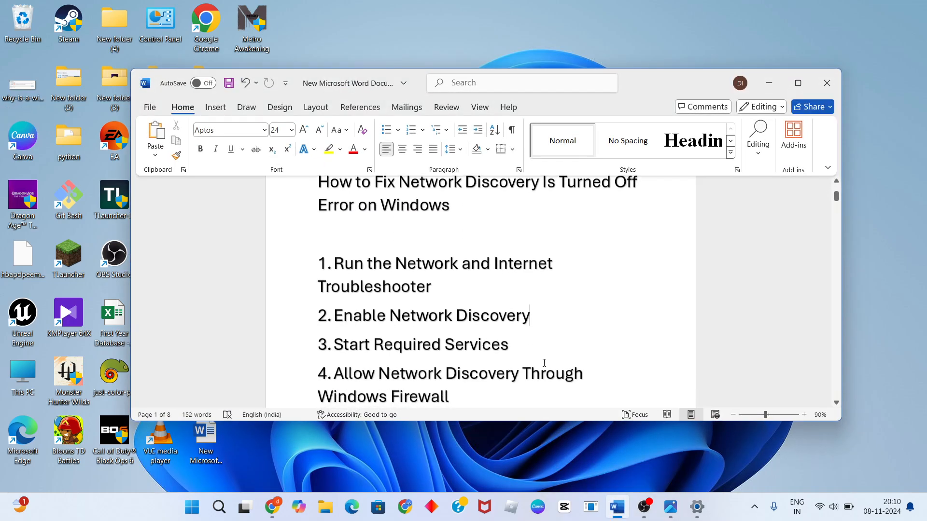
drag(517, 346, 336, 354)
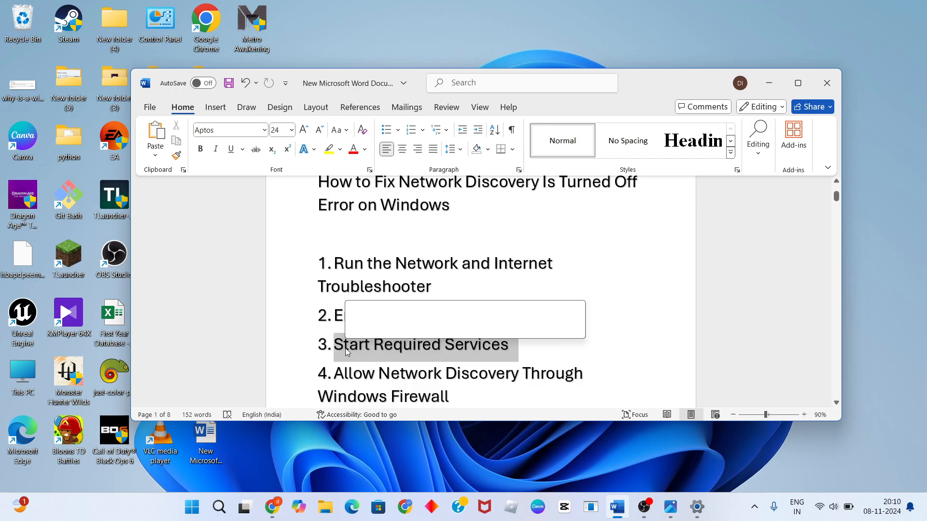
click(527, 347)
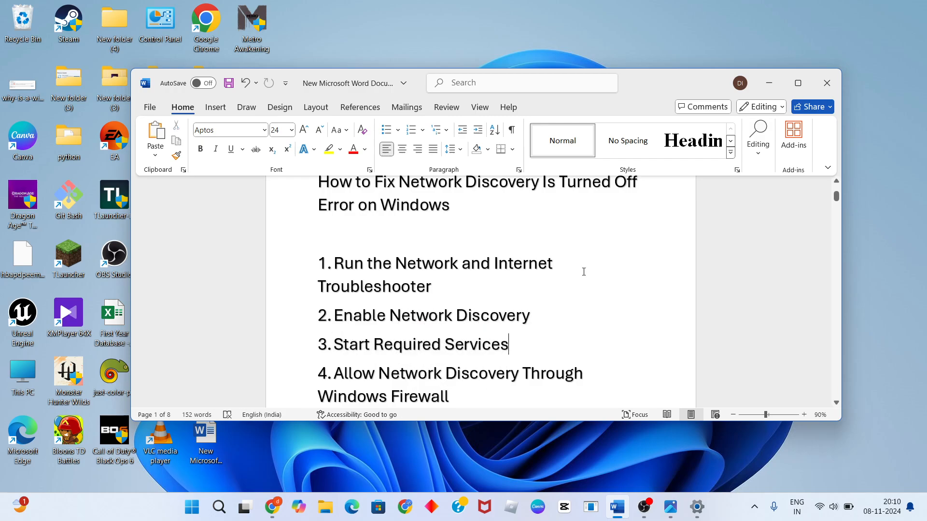
click(774, 89)
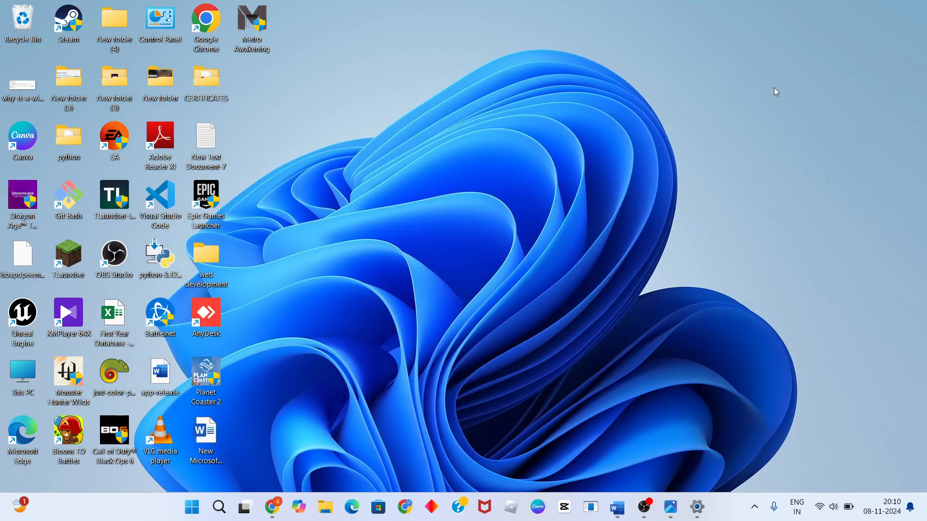
- Open the Windows Services console and select the Function Discovery Provider Host service
click(219, 507)
text(ser)
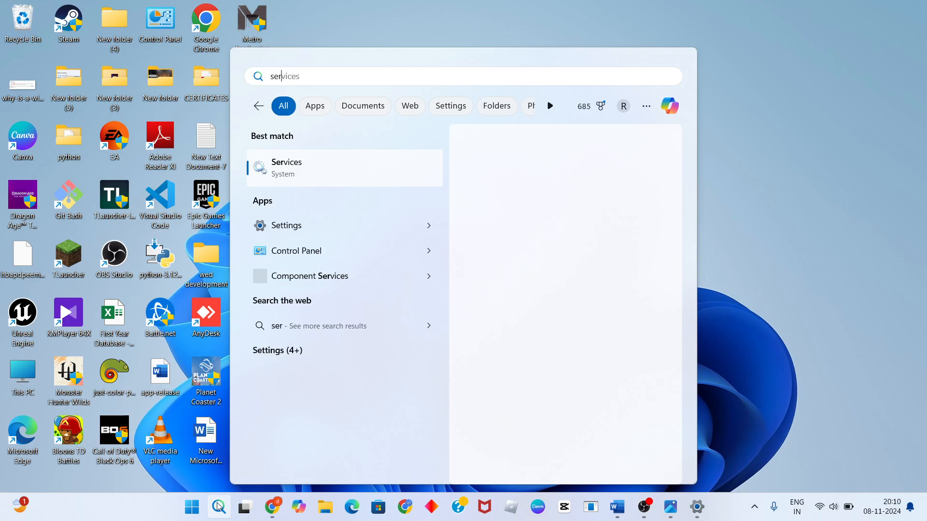
click(219, 507)
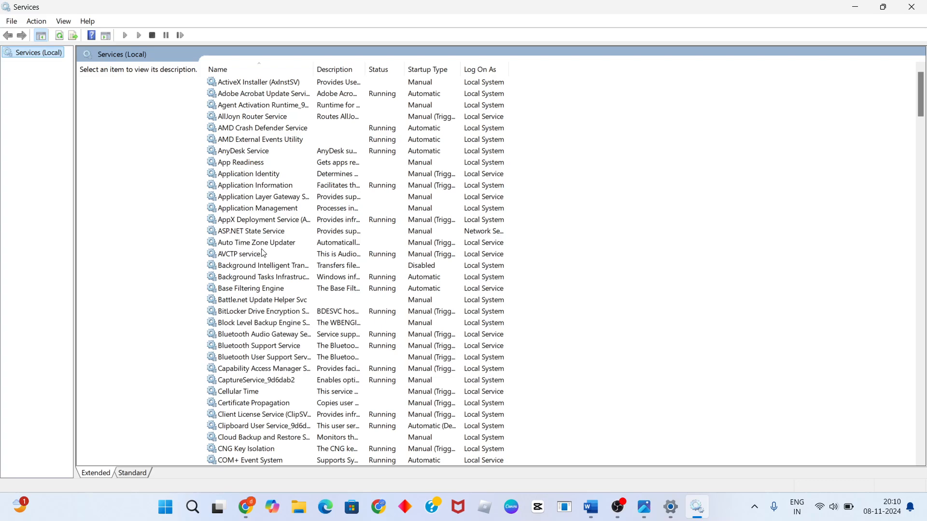
scroll(263, 254, down, 4)
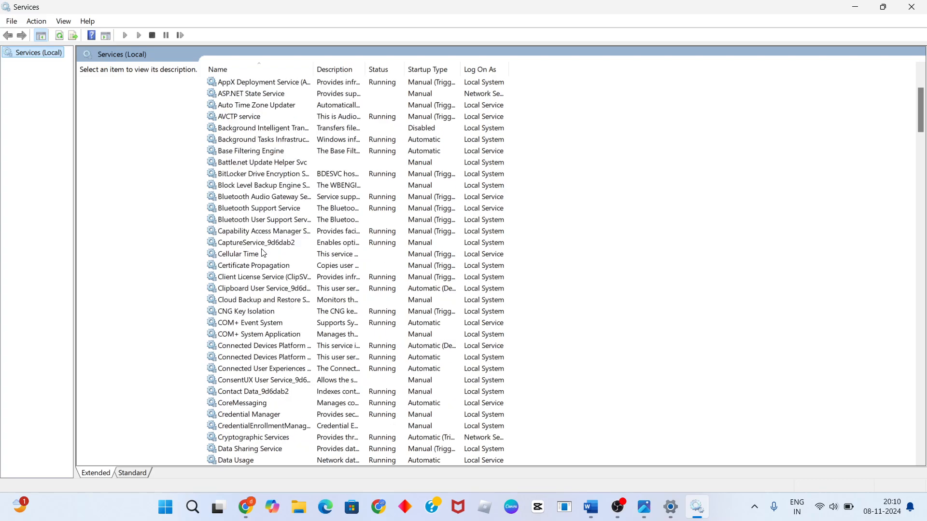
scroll(263, 254, down, 14)
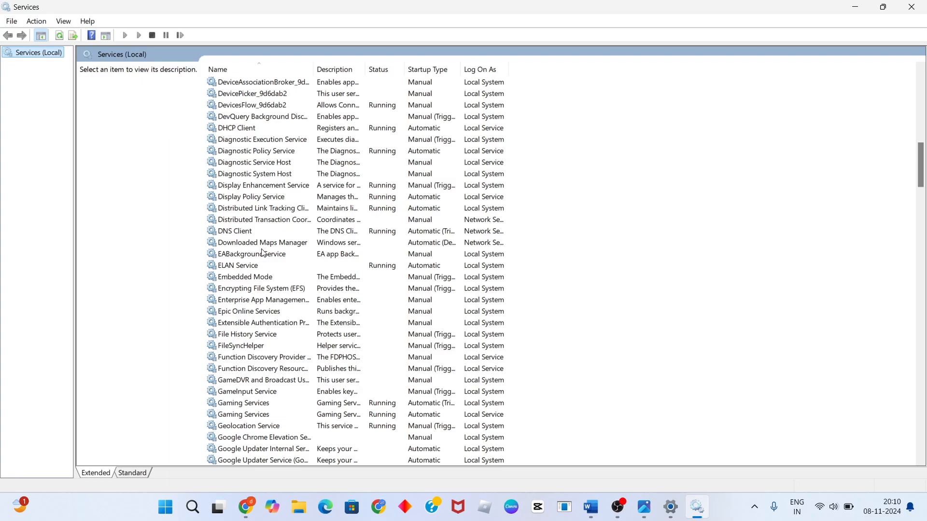
click(272, 358)
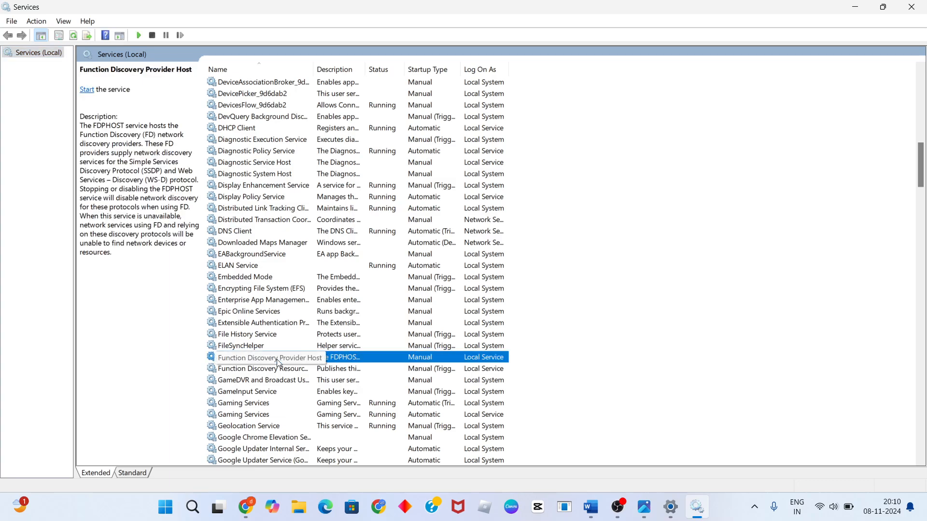
- Review the startup type options in the Function Discovery Resource Publication service's properties, then close the dialog
click(296, 369)
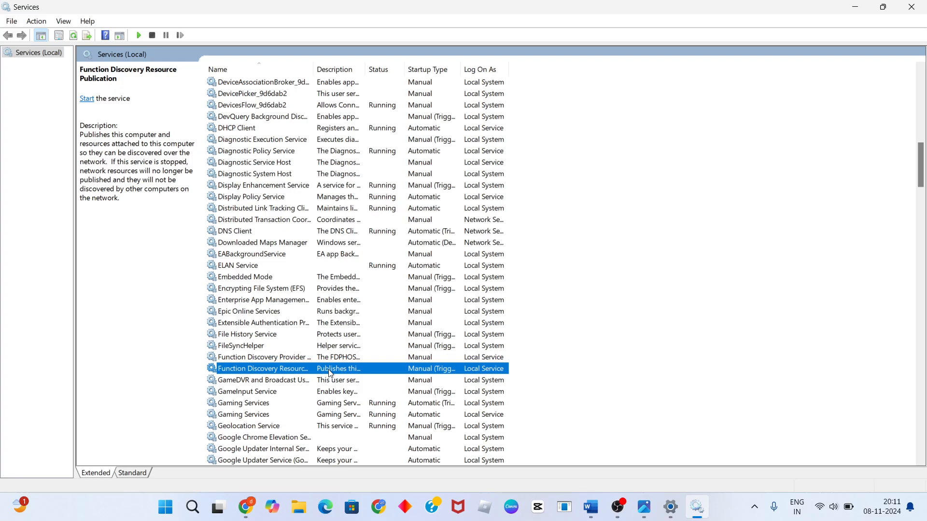
right_click(330, 373)
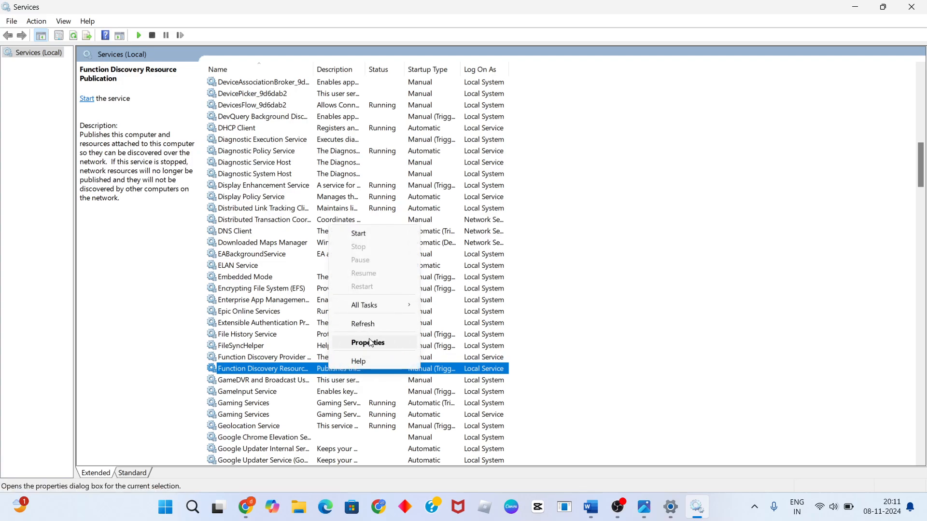
click(370, 343)
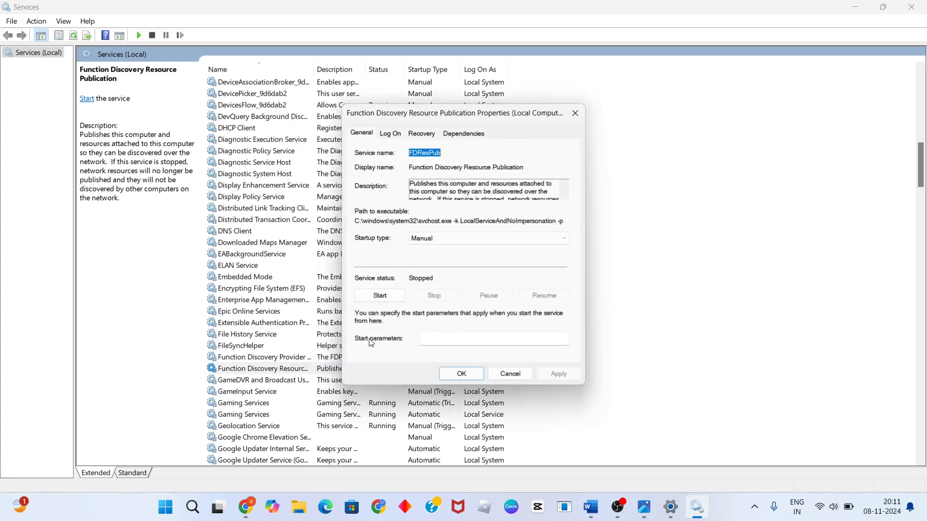
click(431, 239)
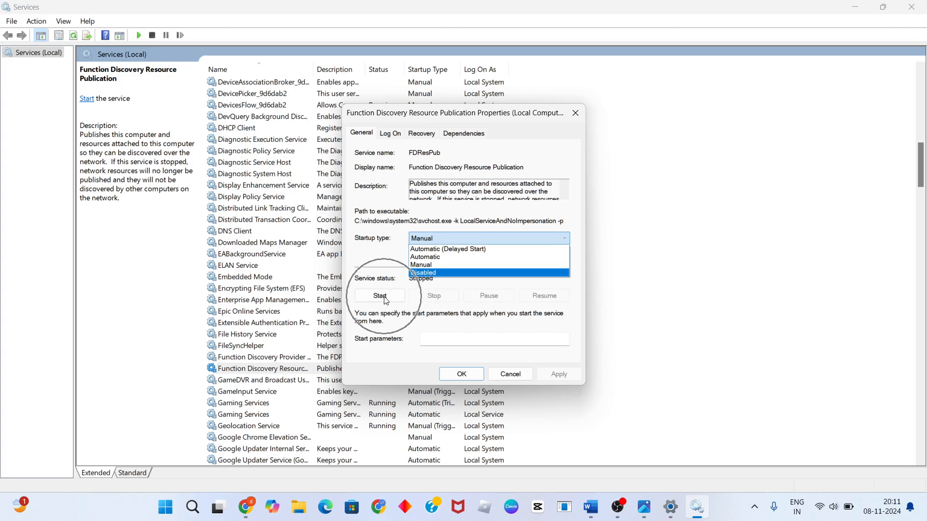
click(529, 330)
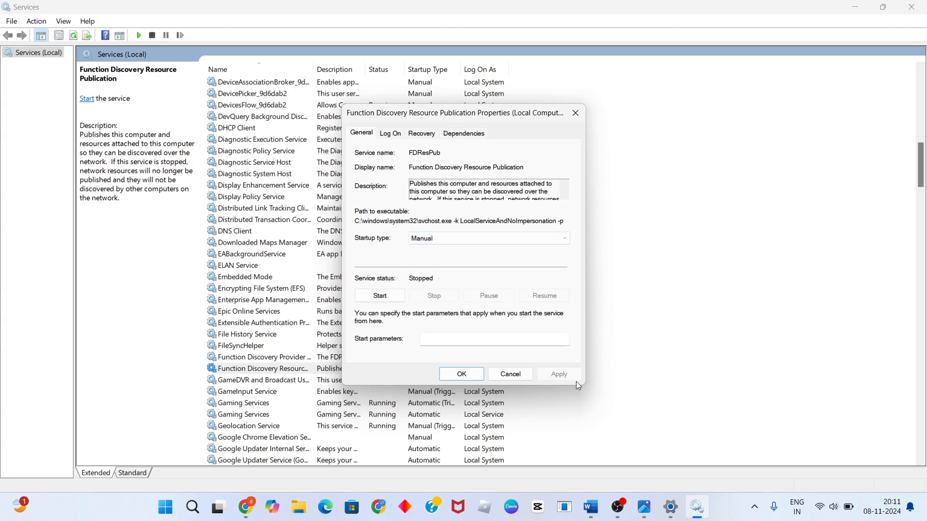
click(472, 376)
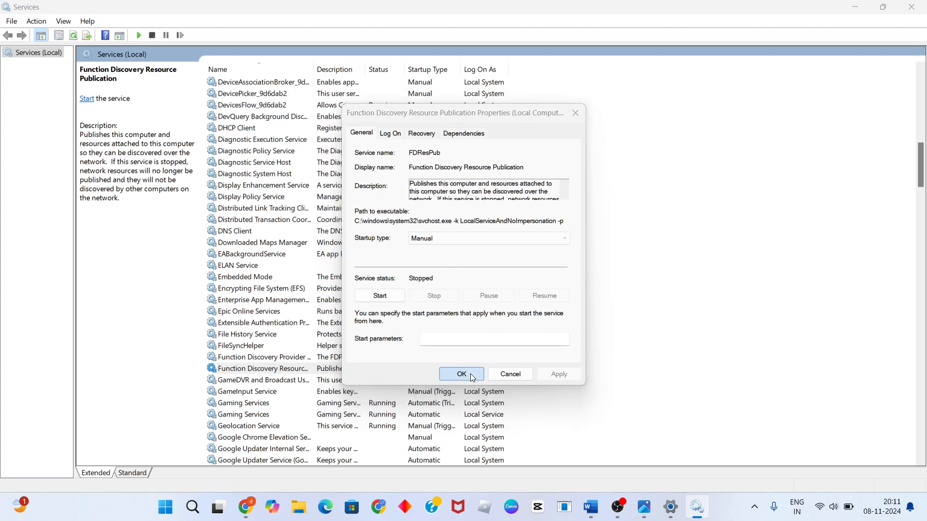
click(586, 319)
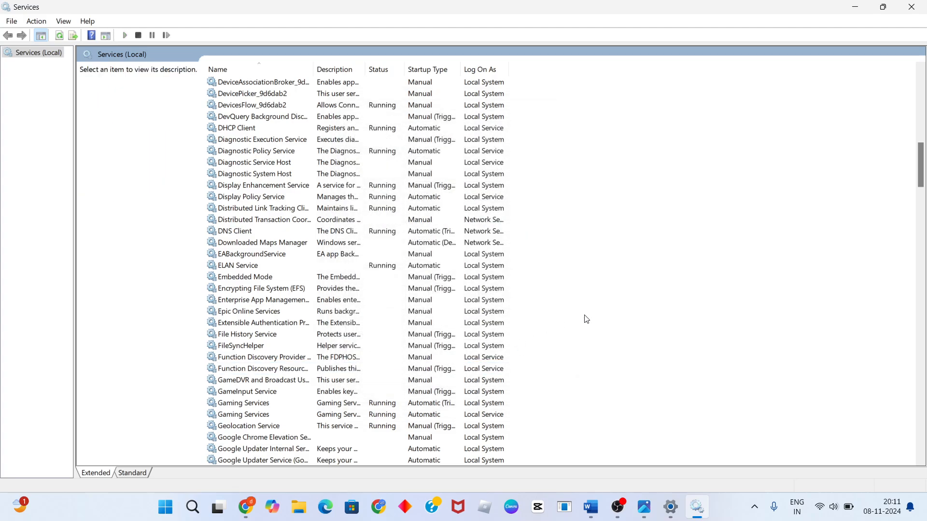
- Check the DNS Client service's properties, then close the dialog and the Services console
click(340, 232)
right_click(341, 234)
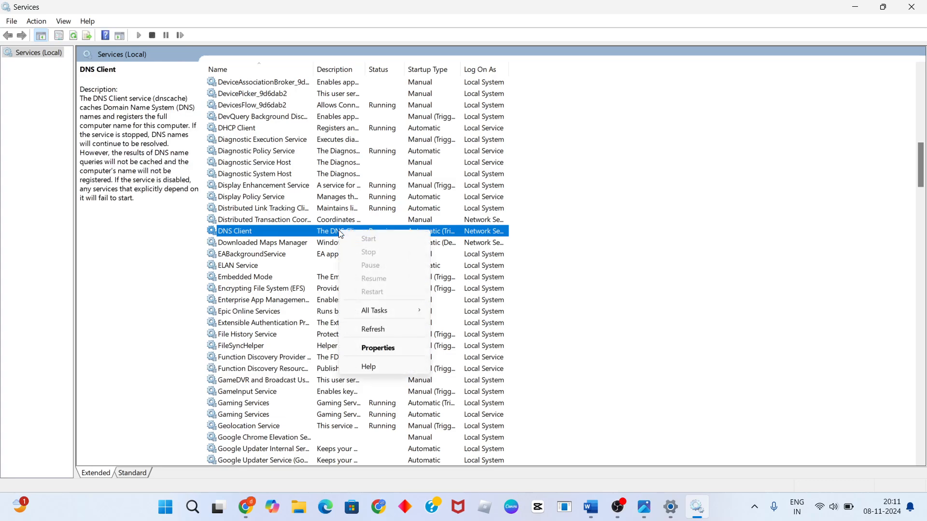
click(381, 349)
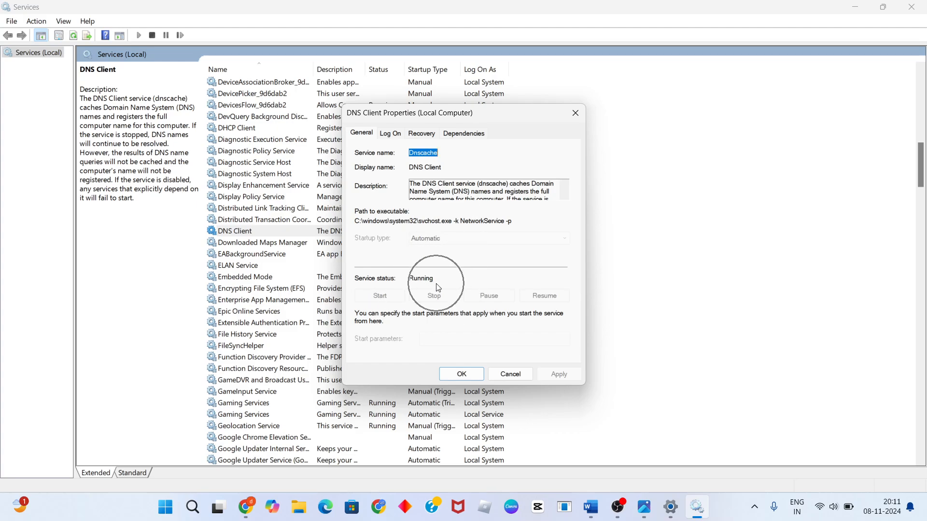
click(458, 379)
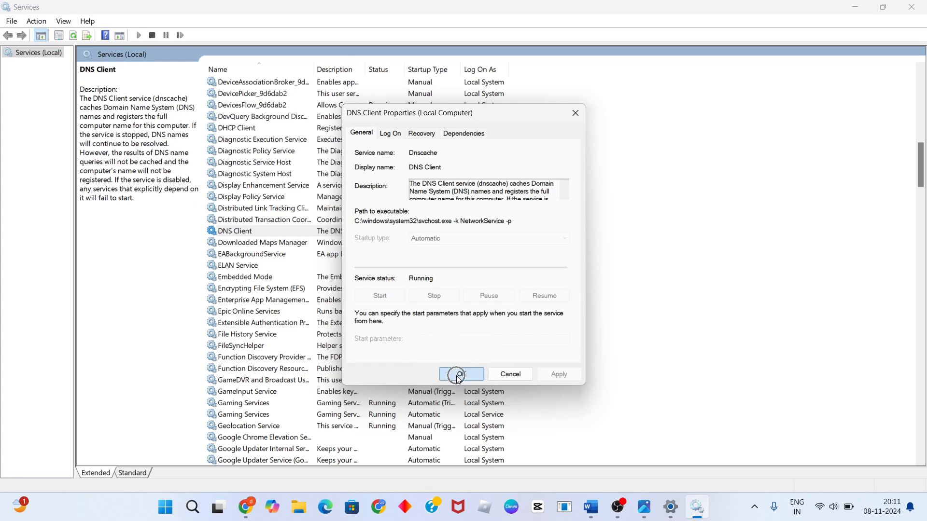
click(621, 276)
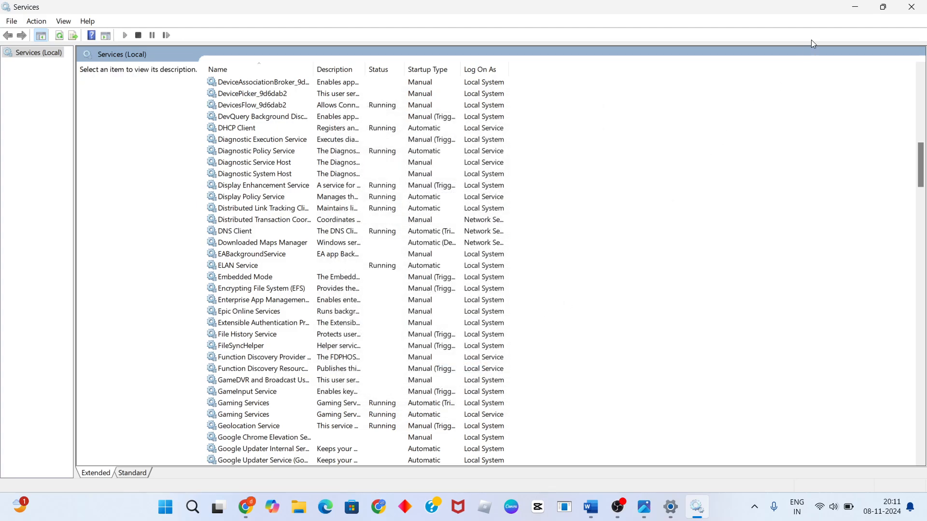
click(913, 5)
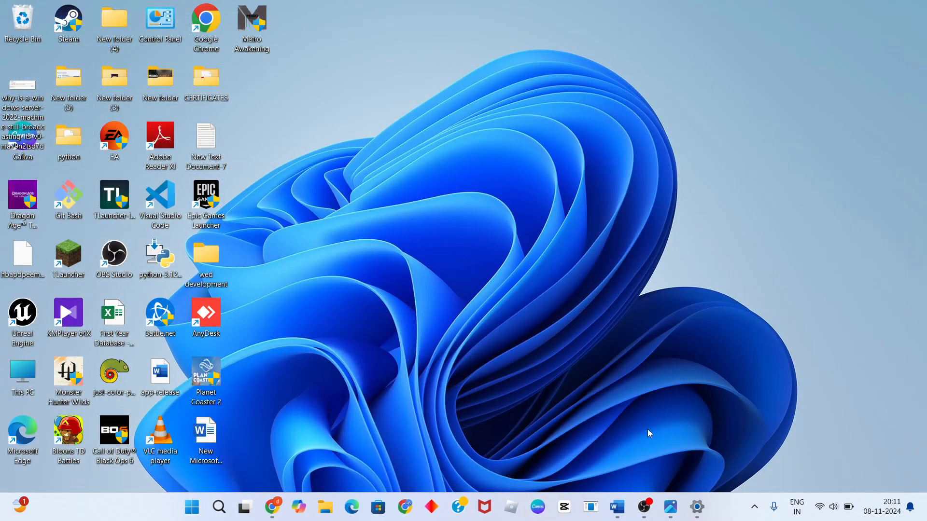
- Return to the Word document and review the fourth fix, "Allow Network Discovery Through Windows Firewall", before minimizing it
click(617, 507)
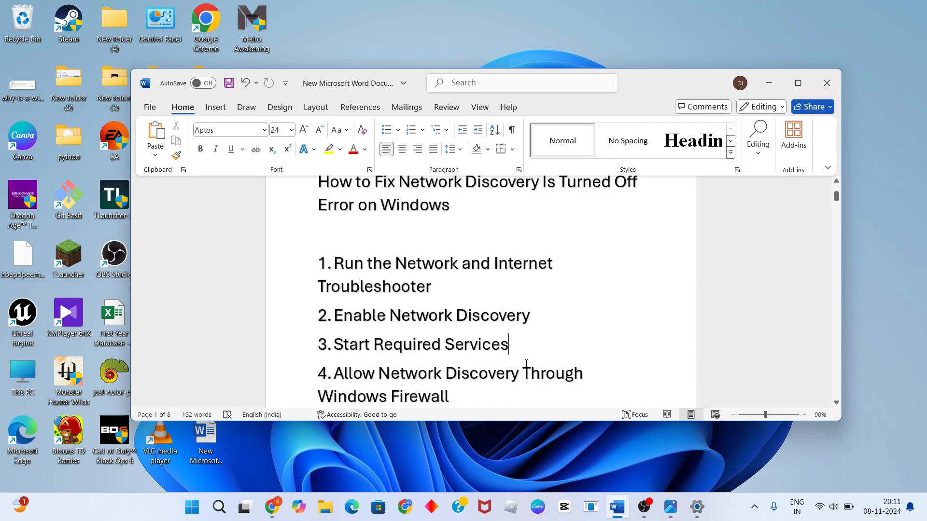
drag(465, 393, 333, 373)
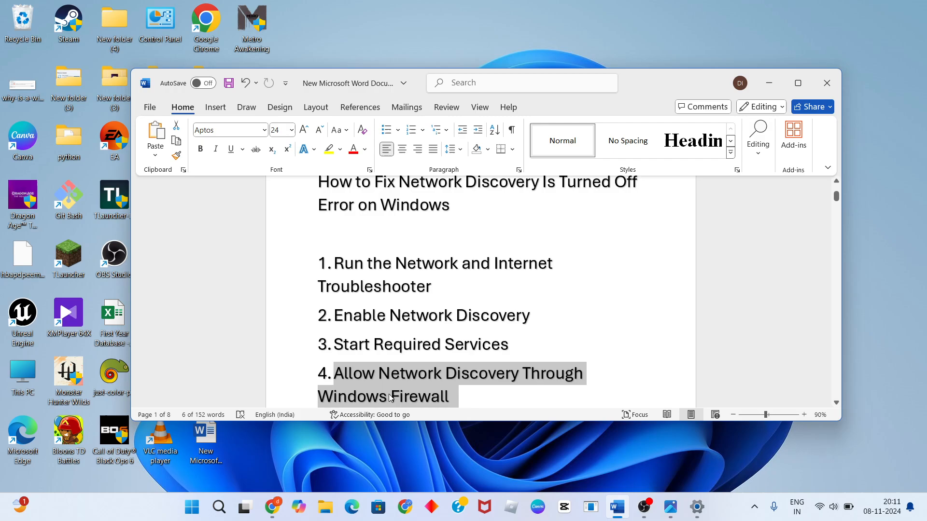
click(464, 399)
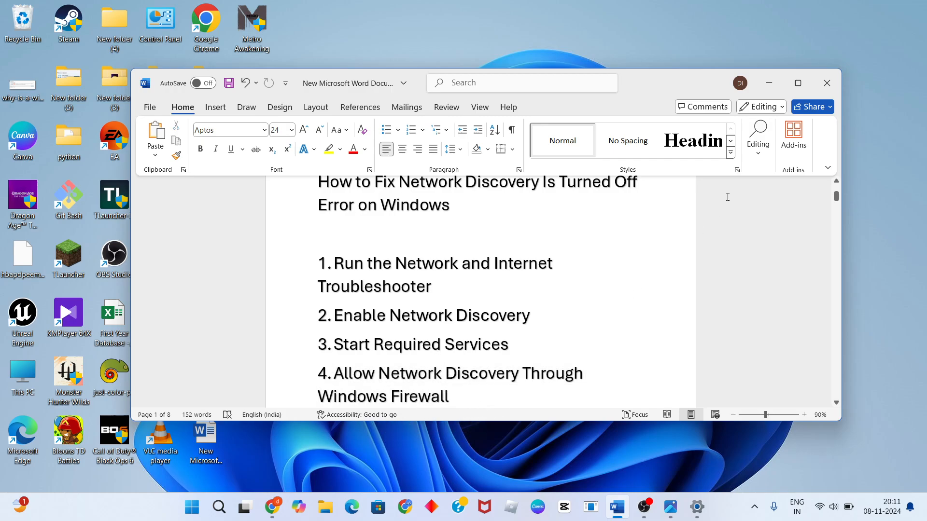
click(777, 76)
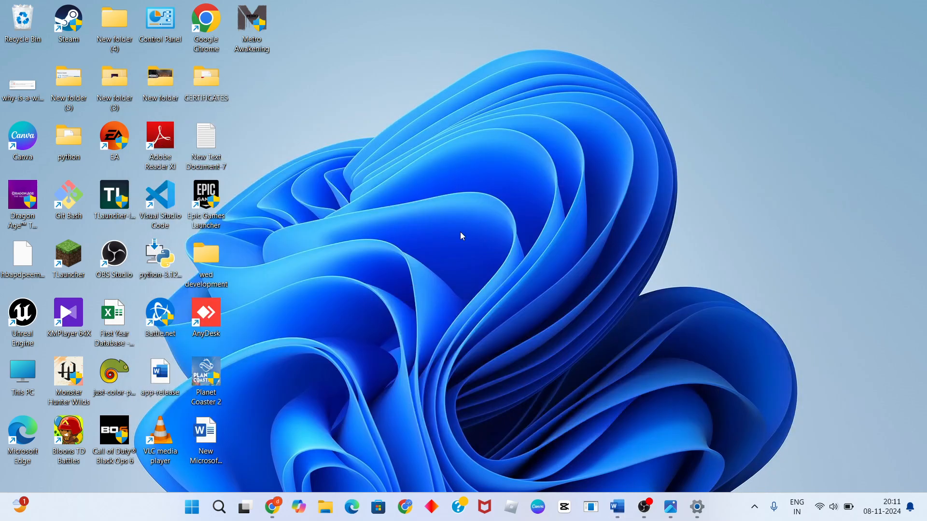
- Open Windows Defender Firewall's list of allowed apps and features and unlock it for changes
click(218, 511)
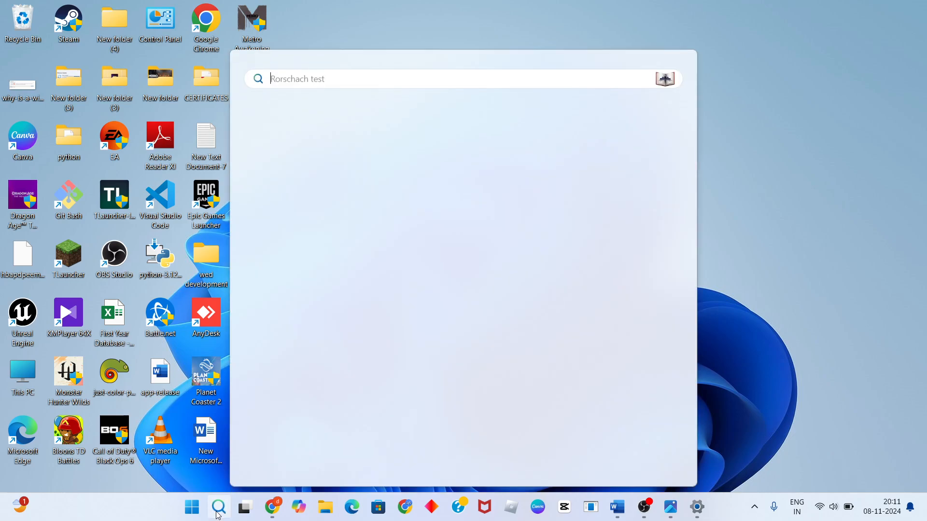
text(wind)
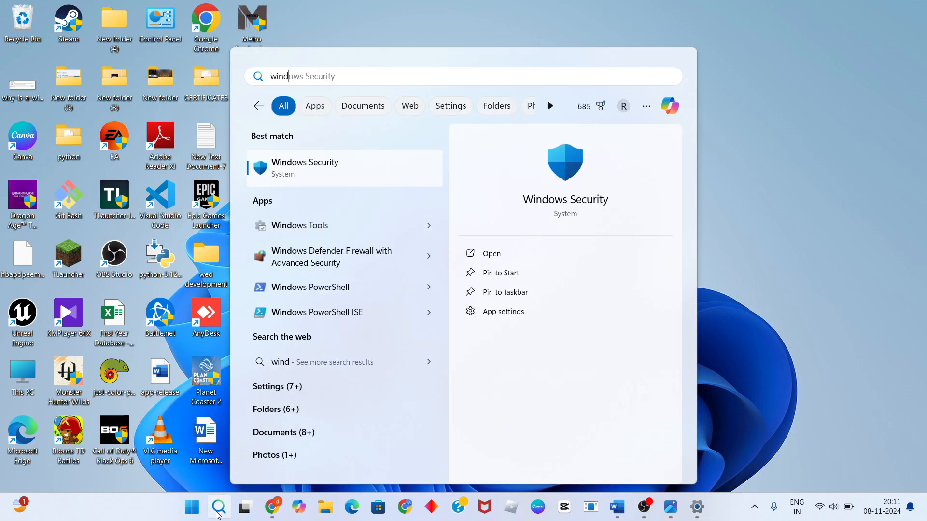
text(ows f)
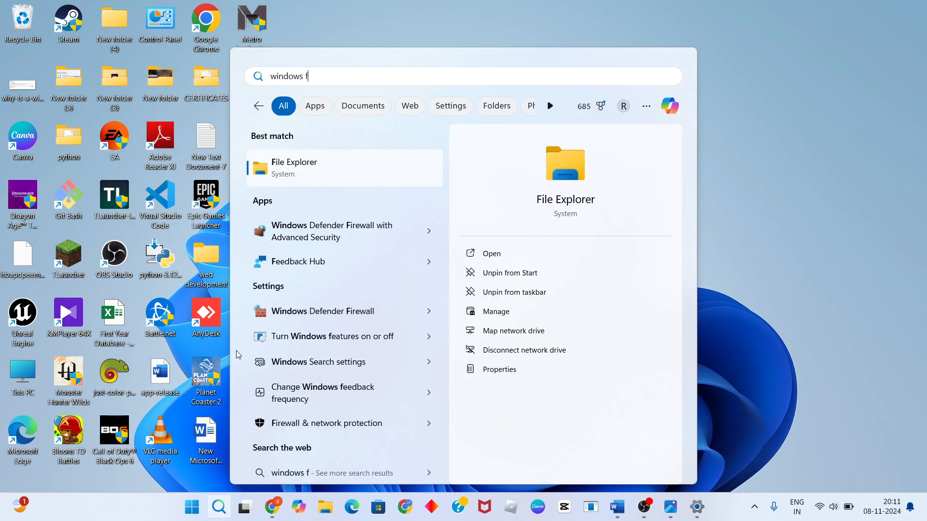
click(321, 312)
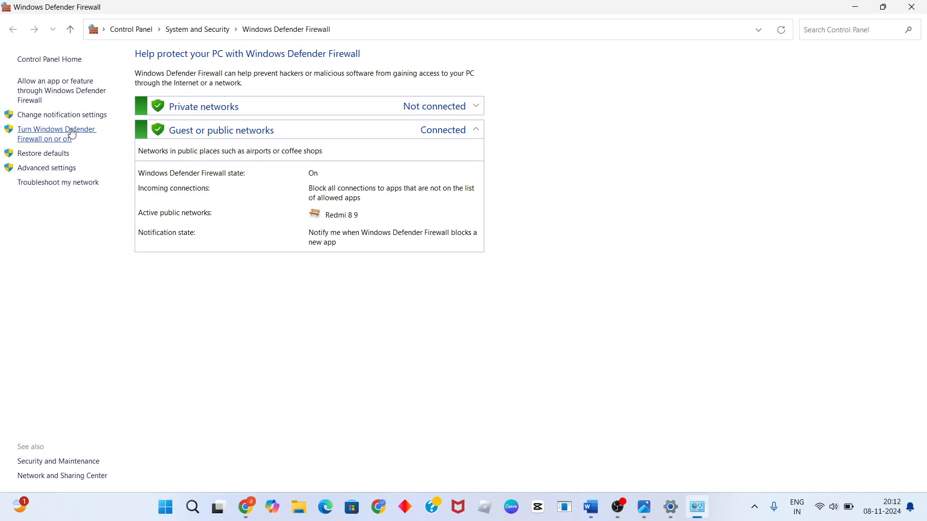
click(53, 84)
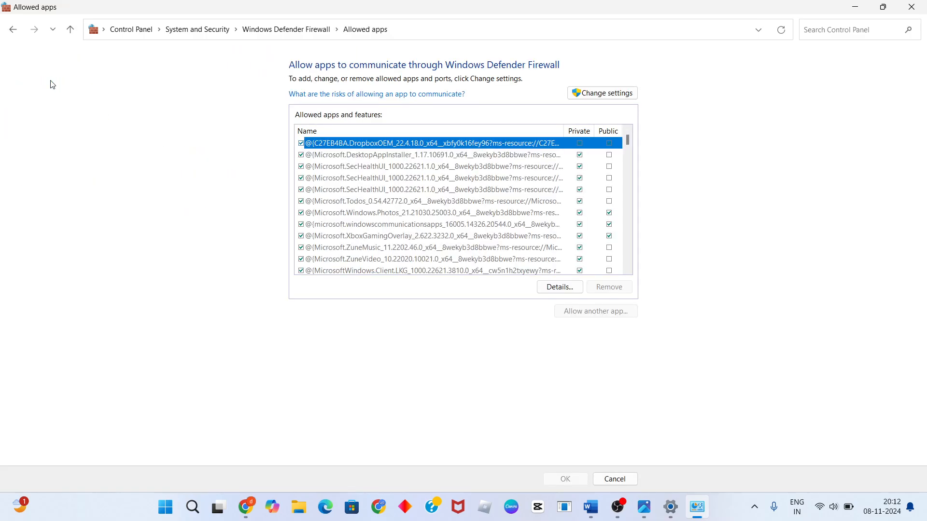
click(601, 93)
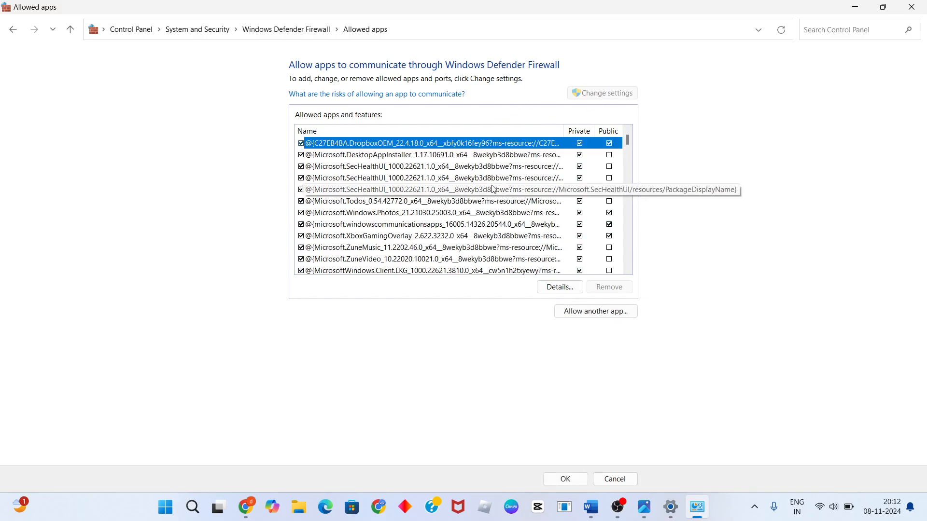
- Find the Network Discovery entry in the list of allowed apps and features and select it
click(627, 259)
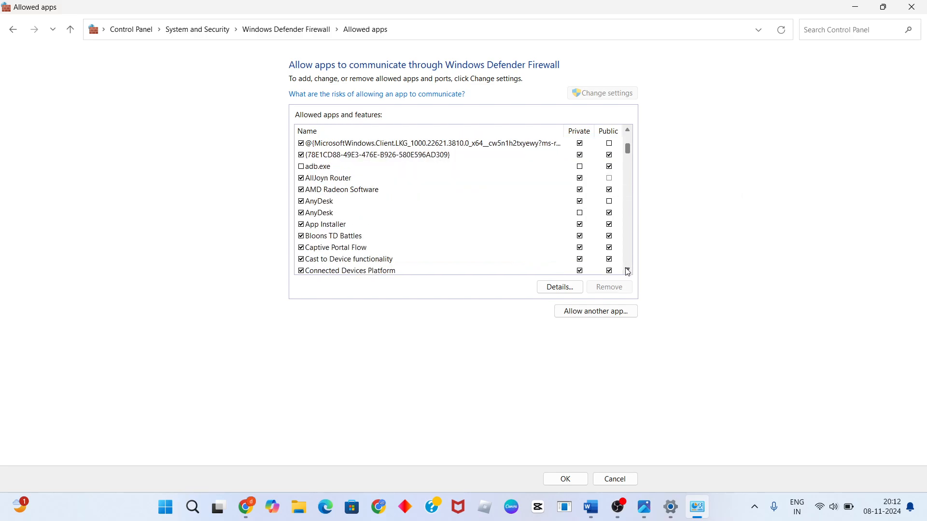
click(628, 271)
click(628, 270)
click(628, 271)
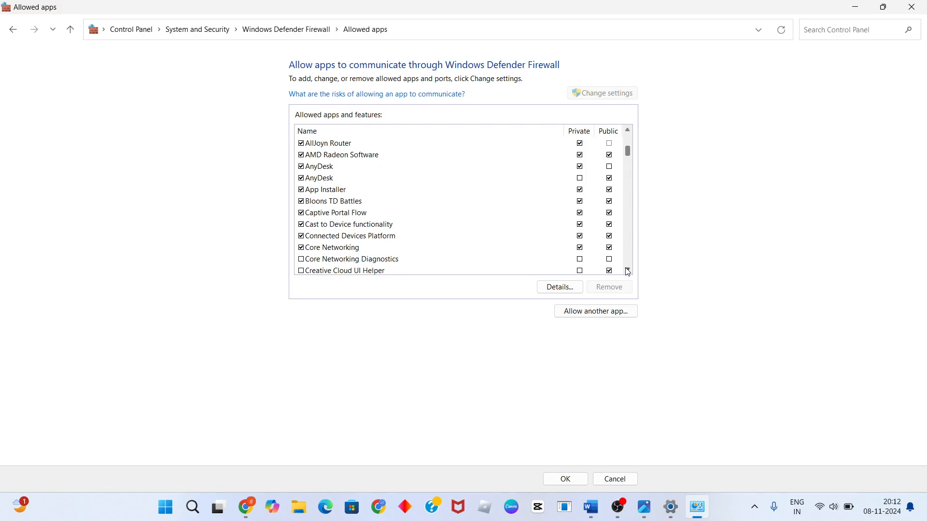
click(628, 270)
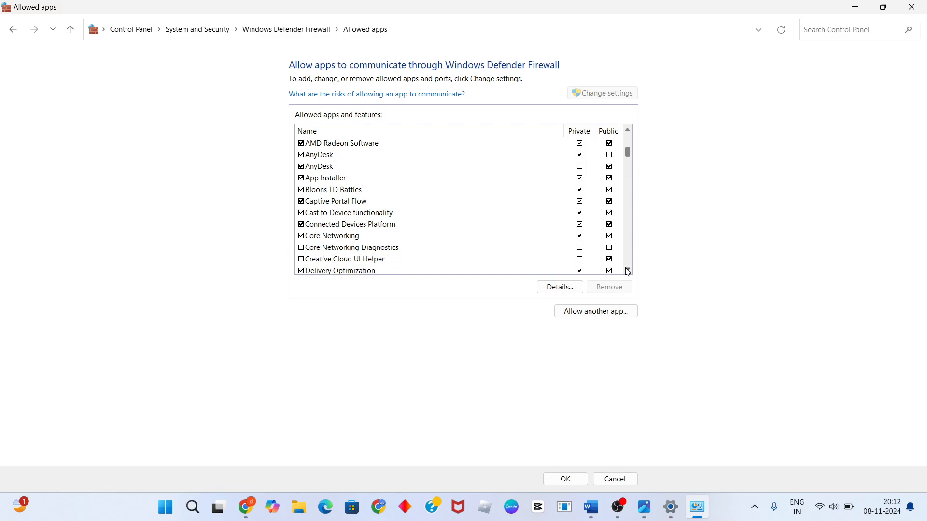
click(627, 270)
click(628, 271)
click(627, 270)
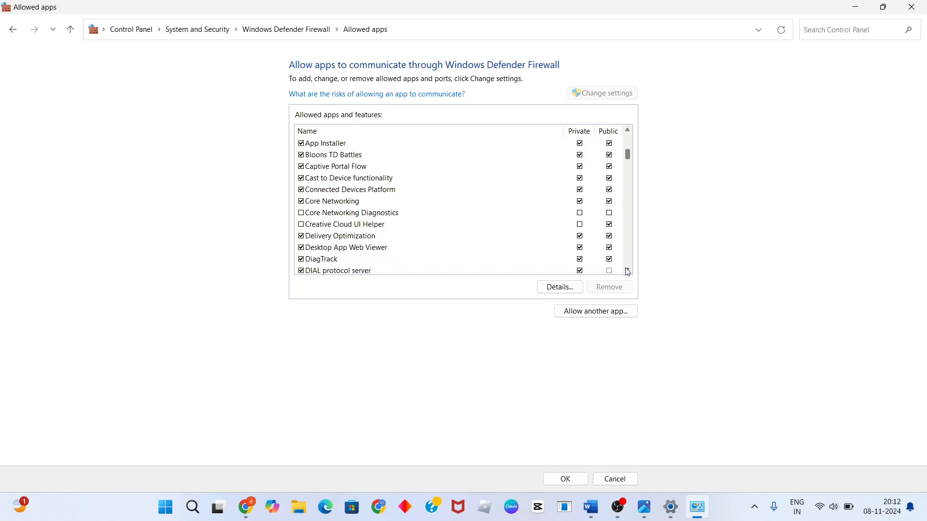
click(627, 270)
click(628, 270)
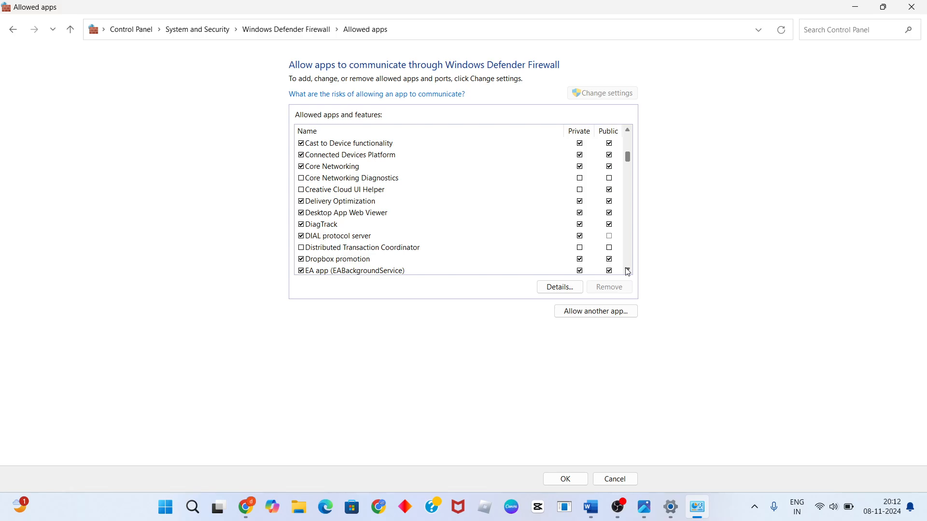
click(628, 271)
click(627, 271)
click(628, 271)
click(628, 271)
click(628, 271)
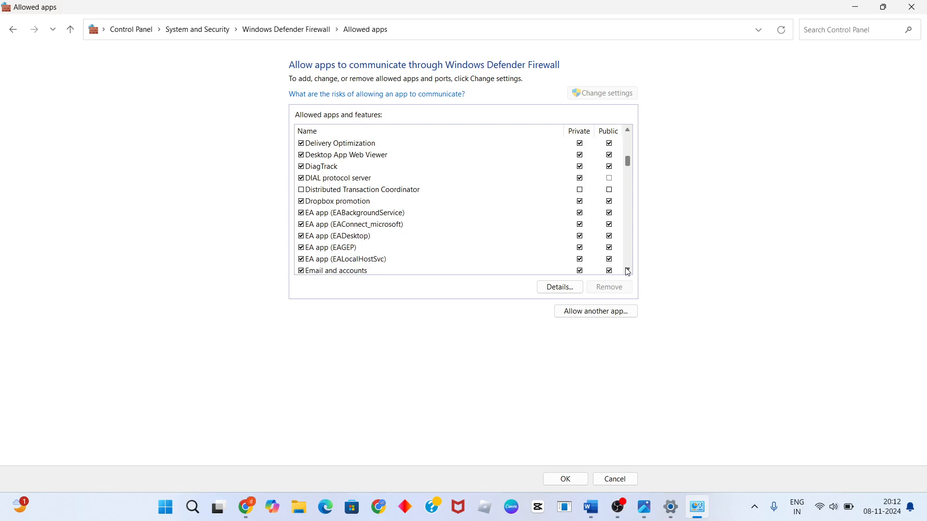
click(627, 271)
click(627, 271)
click(628, 271)
click(628, 271)
click(627, 272)
click(628, 271)
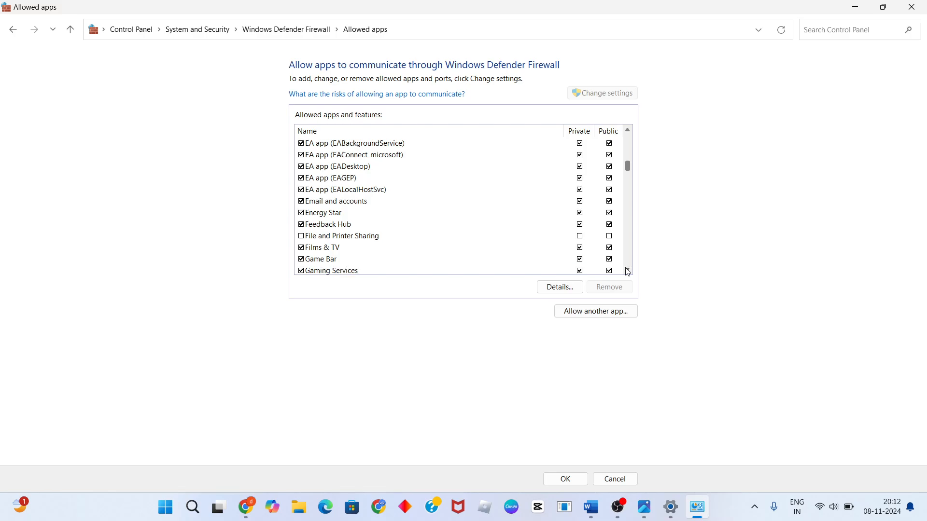
click(628, 271)
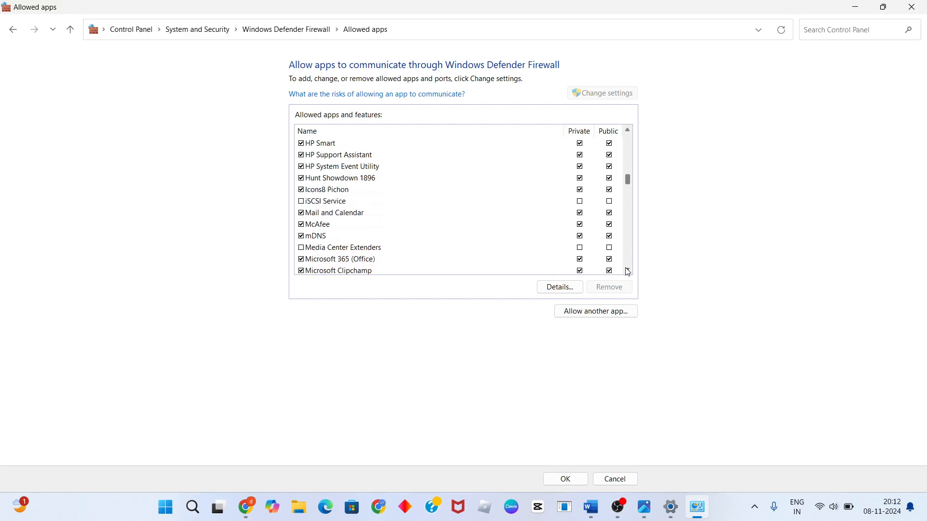
click(627, 271)
click(628, 271)
click(627, 271)
click(628, 271)
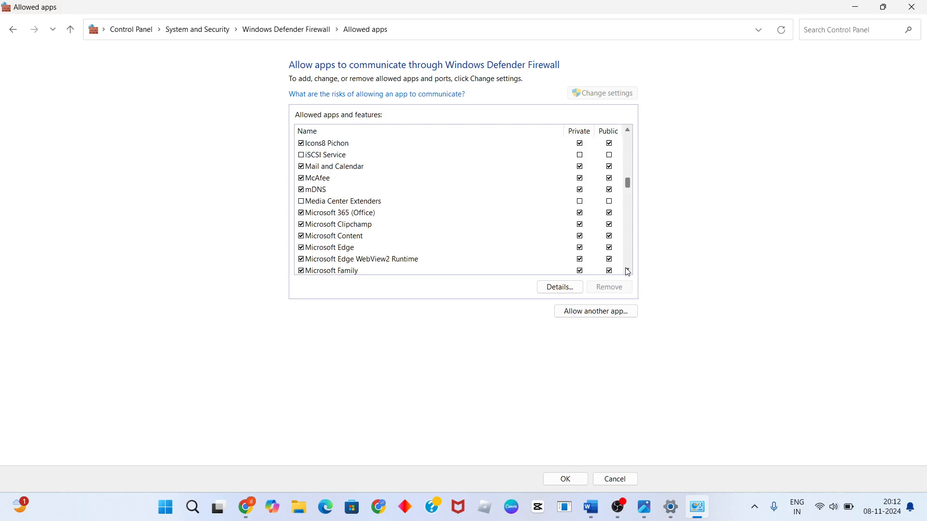
click(628, 271)
click(628, 271)
click(627, 271)
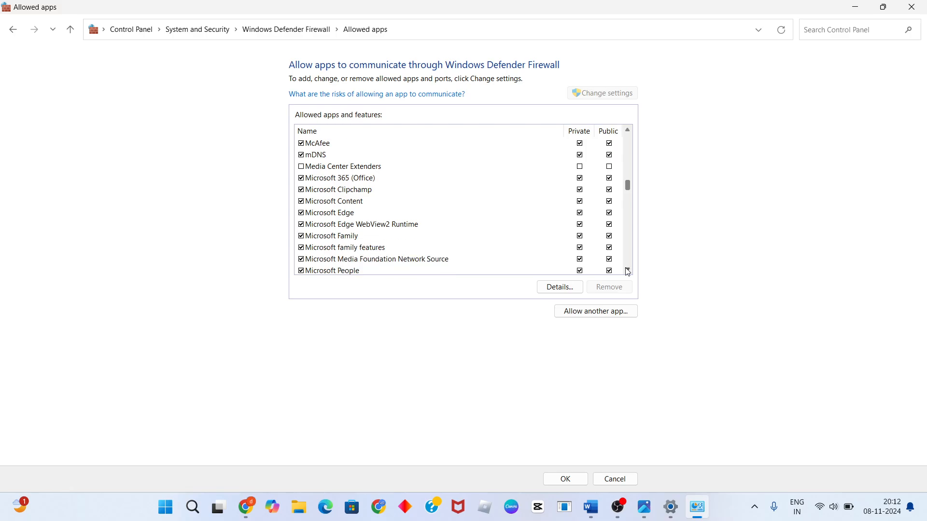
click(628, 271)
click(627, 271)
click(627, 271)
click(627, 271)
click(628, 271)
click(627, 271)
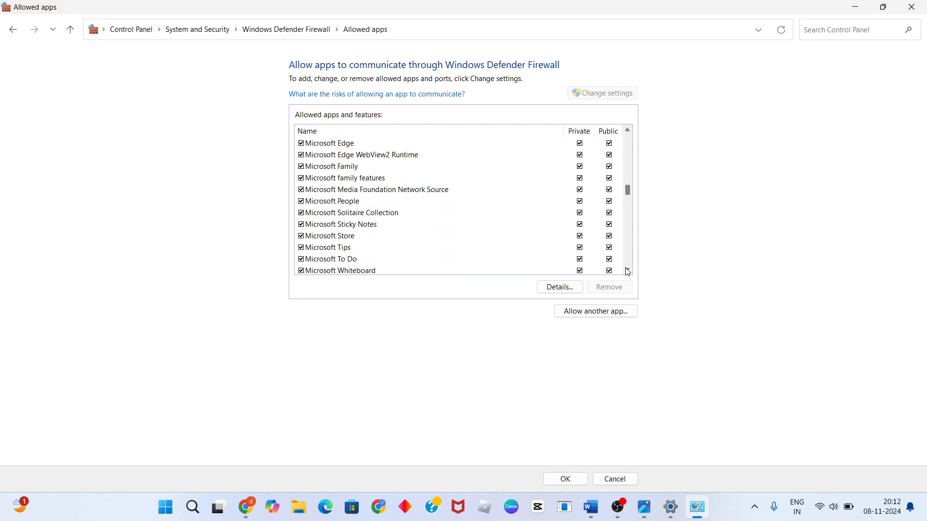
click(628, 272)
click(627, 271)
click(628, 272)
click(628, 272)
click(628, 271)
click(627, 271)
click(627, 272)
click(628, 271)
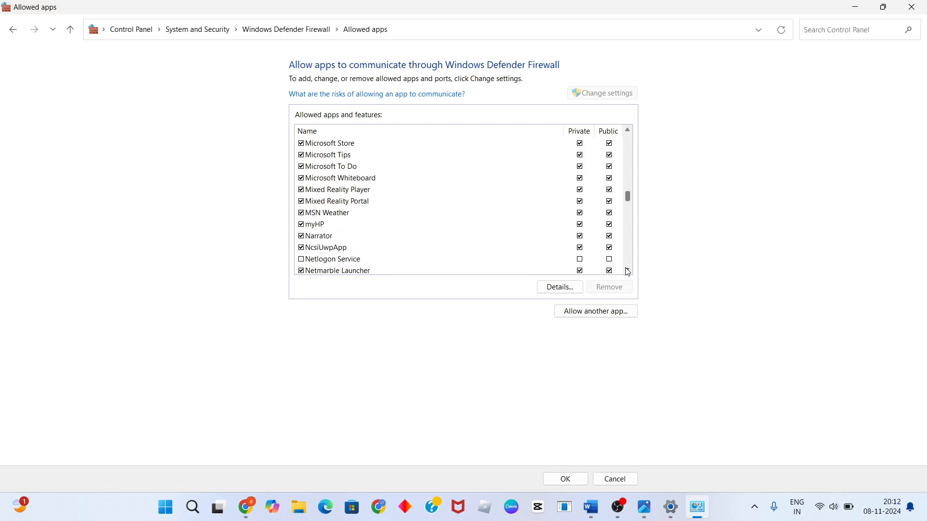
click(627, 272)
click(628, 271)
click(628, 271)
click(627, 272)
click(628, 272)
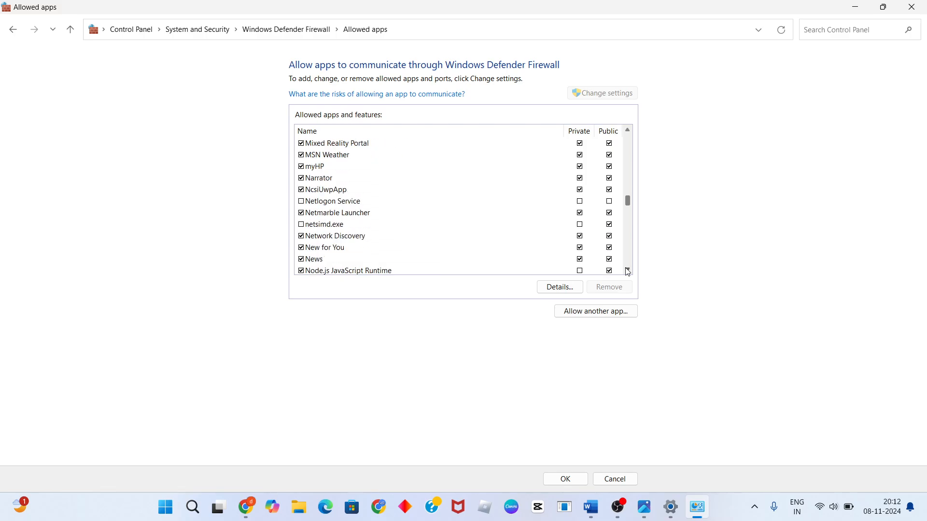
click(357, 237)
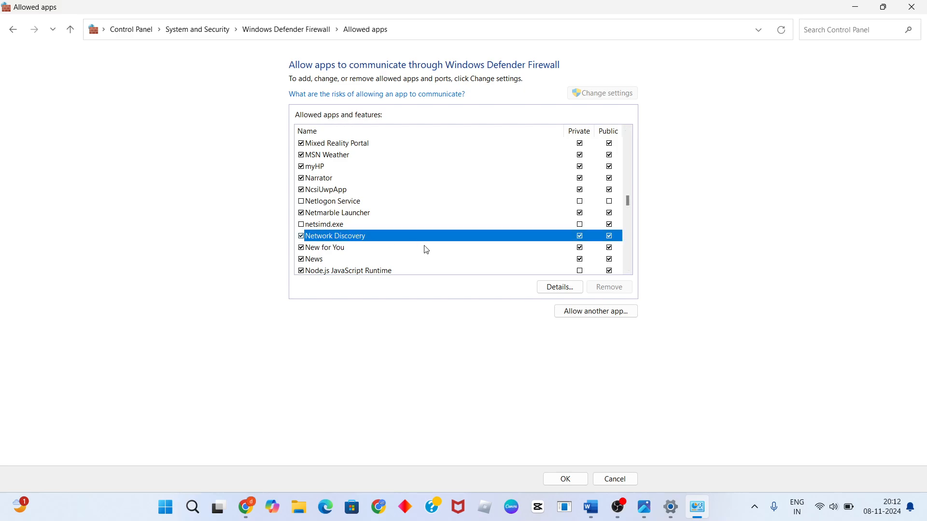
- Check Network Discovery's Private and Public network permissions, then close the Allowed apps window
key(ctrl)
key(ctrl)
key(ctrl)
key(ctrl)
key(ctrl)
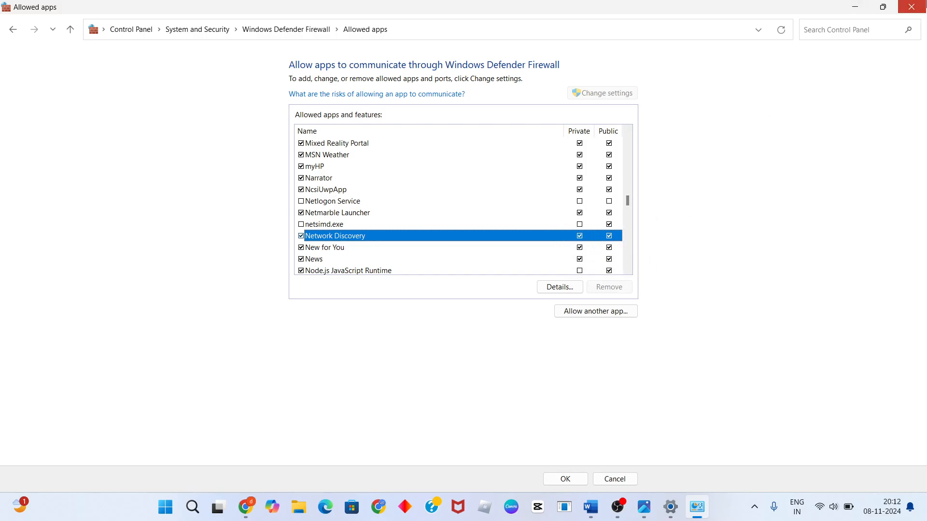
click(911, 7)
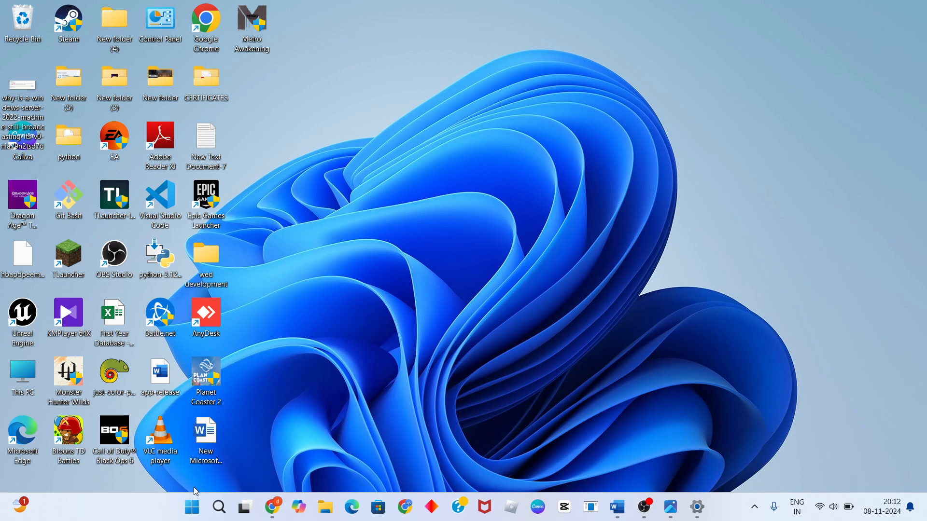
- Open the Start menu to reach the computer's power options
click(192, 506)
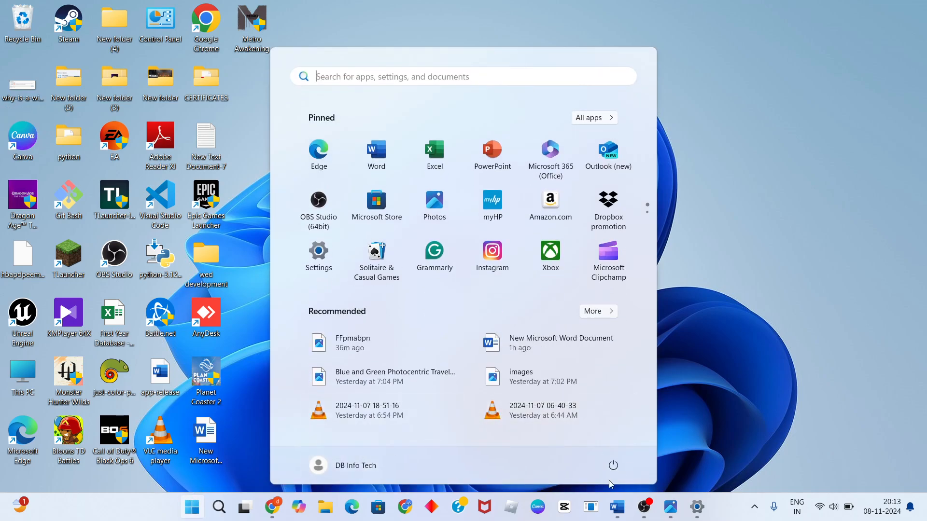